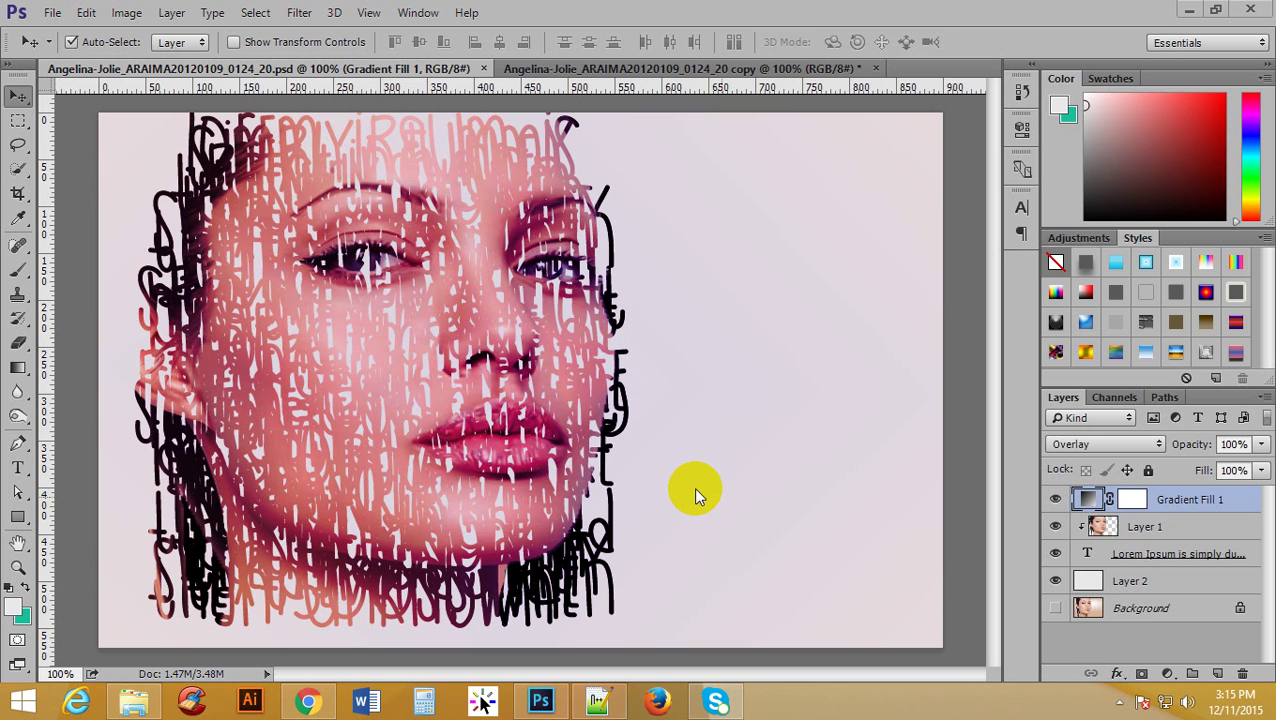
# In the copy document, duplicate the portrait onto a new layer above the Background and hide the Background layer
pyautogui.click(577, 68)
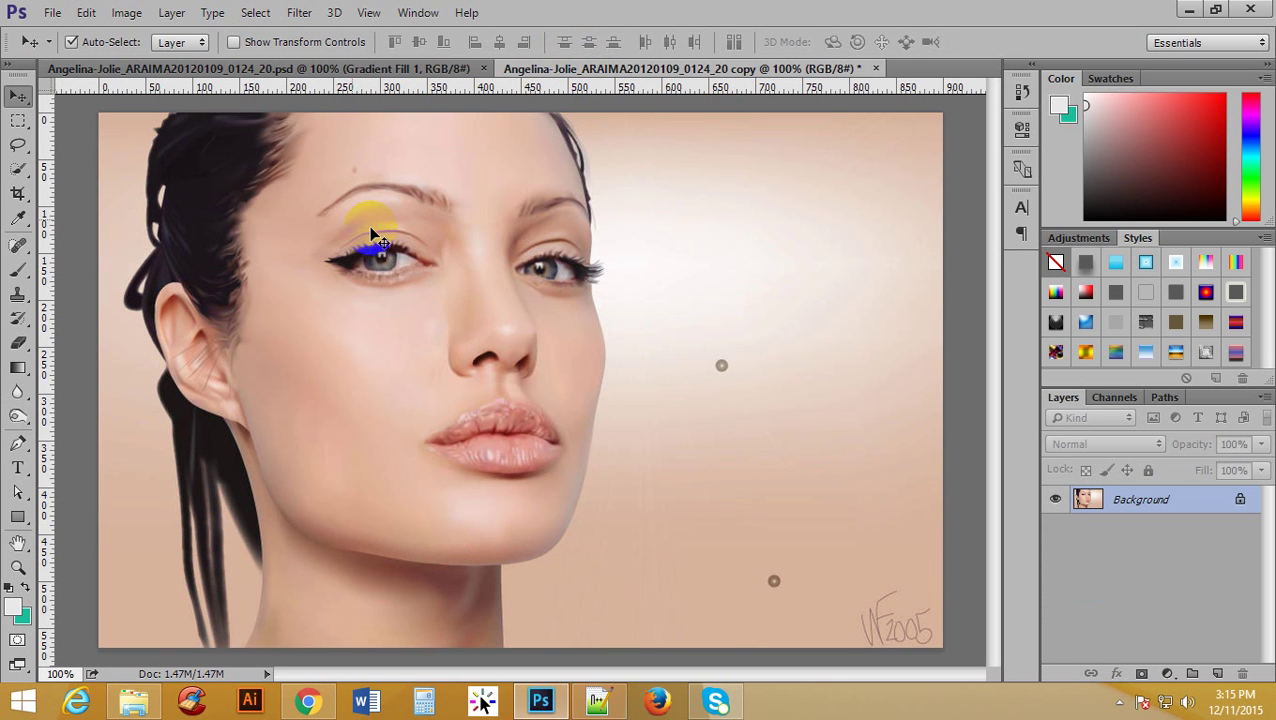
pyautogui.click(286, 67)
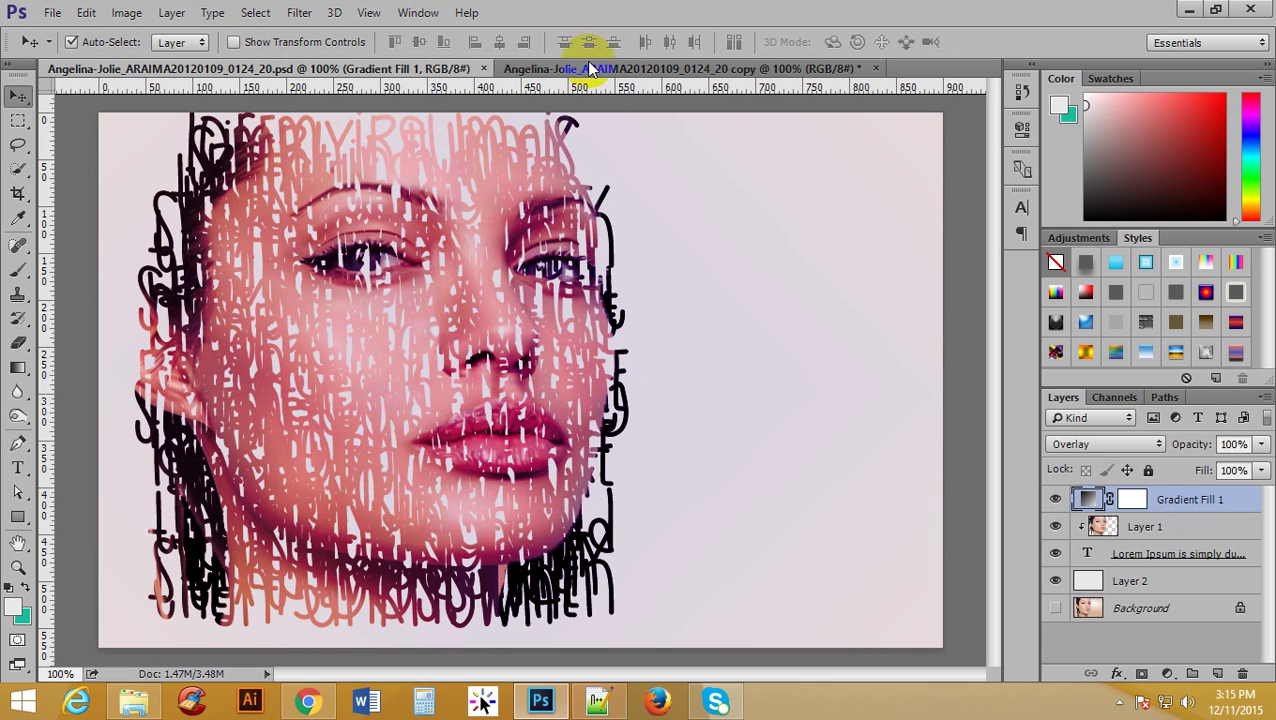
pyautogui.click(585, 68)
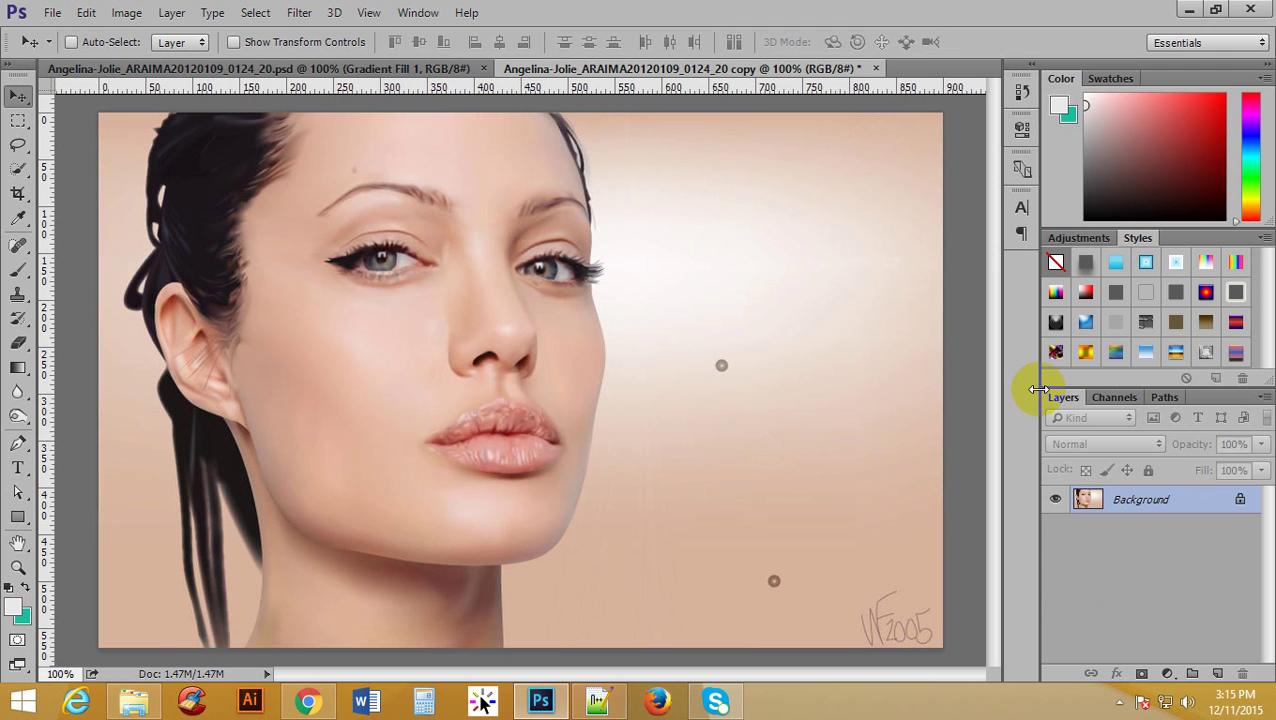
pyautogui.hotkey('ctrl', 'v')
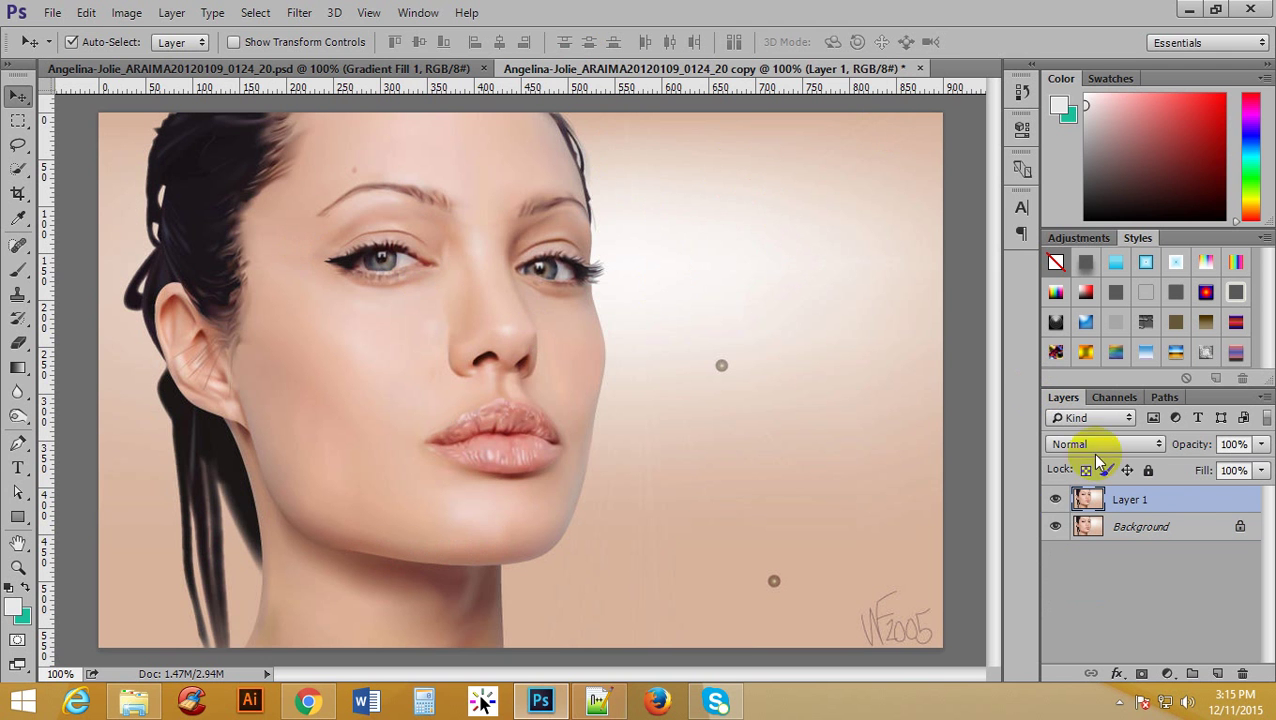
pyautogui.click(1057, 527)
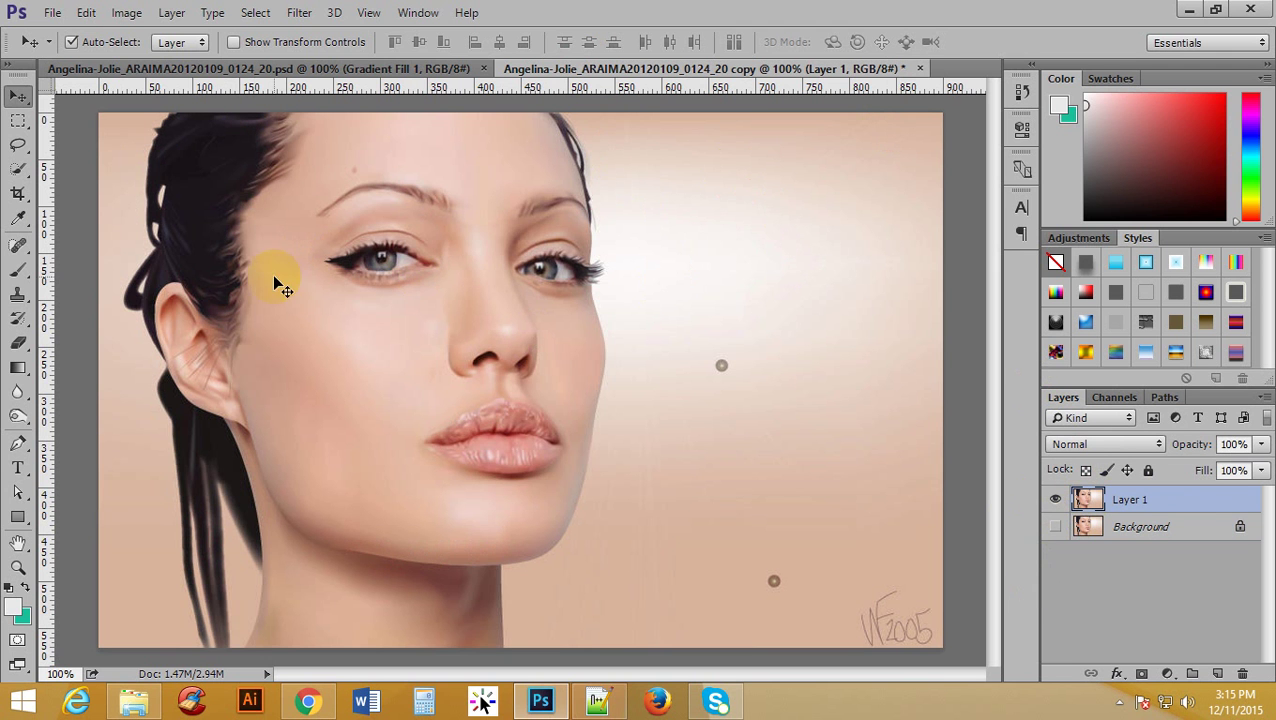
# Select the woman's head, hair and neck with the Quick Selection tool, subtracting the background gap between ponytail and neck
pyautogui.click(20, 169)
pyautogui.moveTo(22, 172); pyautogui.dragTo(86, 170)
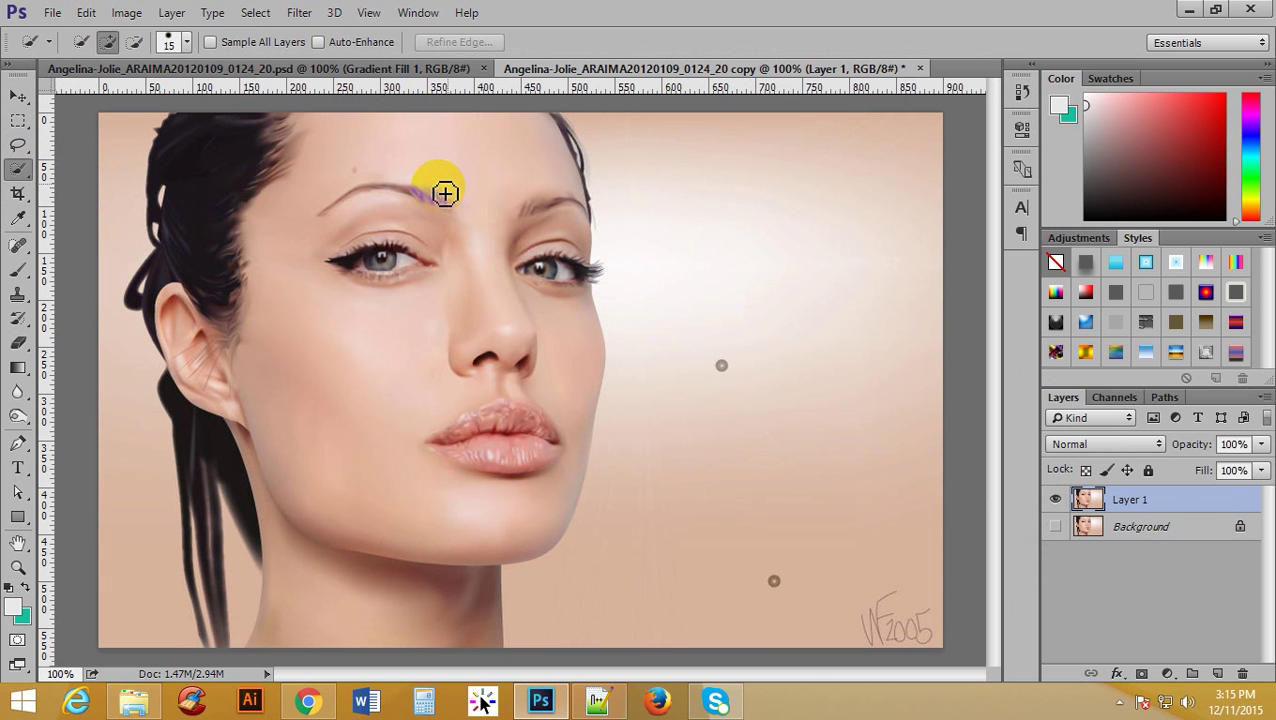
pyautogui.moveTo(272, 140)
pyautogui.mouseDown()
pyautogui.moveTo(274, 128)
pyautogui.moveTo(291, 136)
pyautogui.moveTo(487, 484)
pyautogui.moveTo(487, 507)
pyautogui.moveTo(542, 221)
pyautogui.mouseUp()
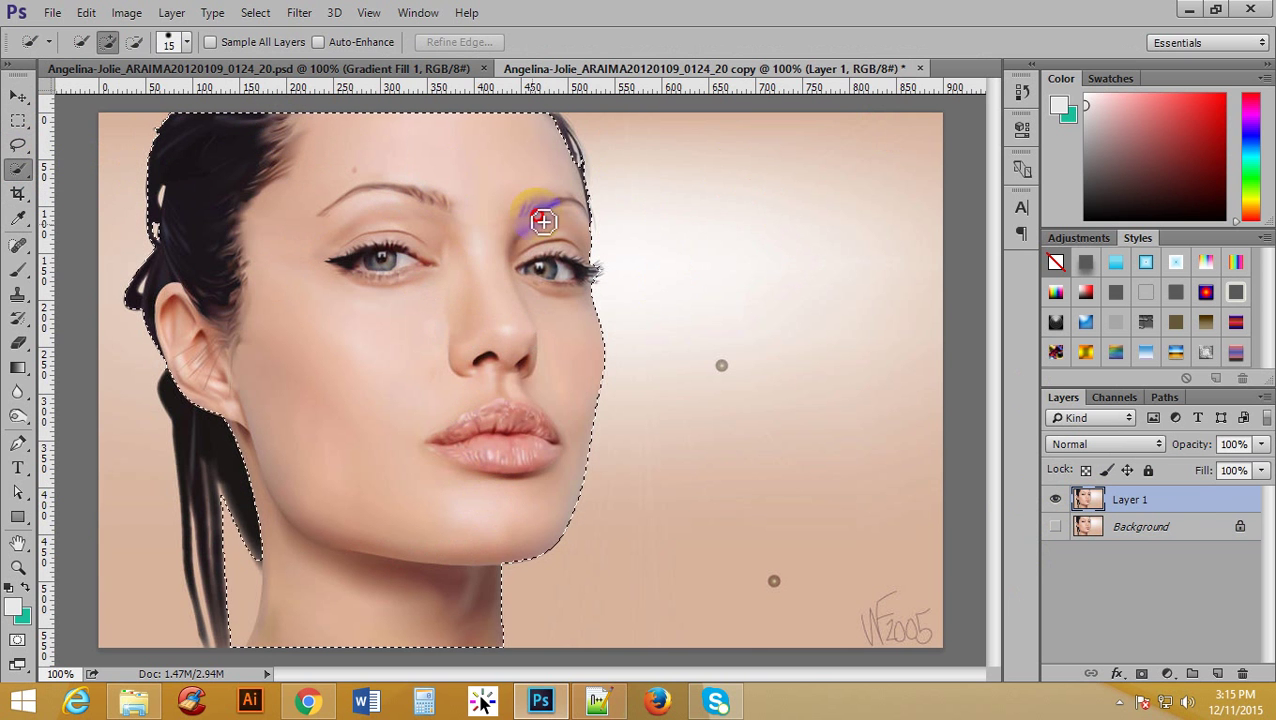
pyautogui.moveTo(576, 150)
pyautogui.mouseDown()
pyautogui.moveTo(228, 262)
pyautogui.moveTo(182, 382)
pyautogui.moveTo(197, 442)
pyautogui.moveTo(228, 436)
pyautogui.mouseUp()
pyautogui.click(134, 41)
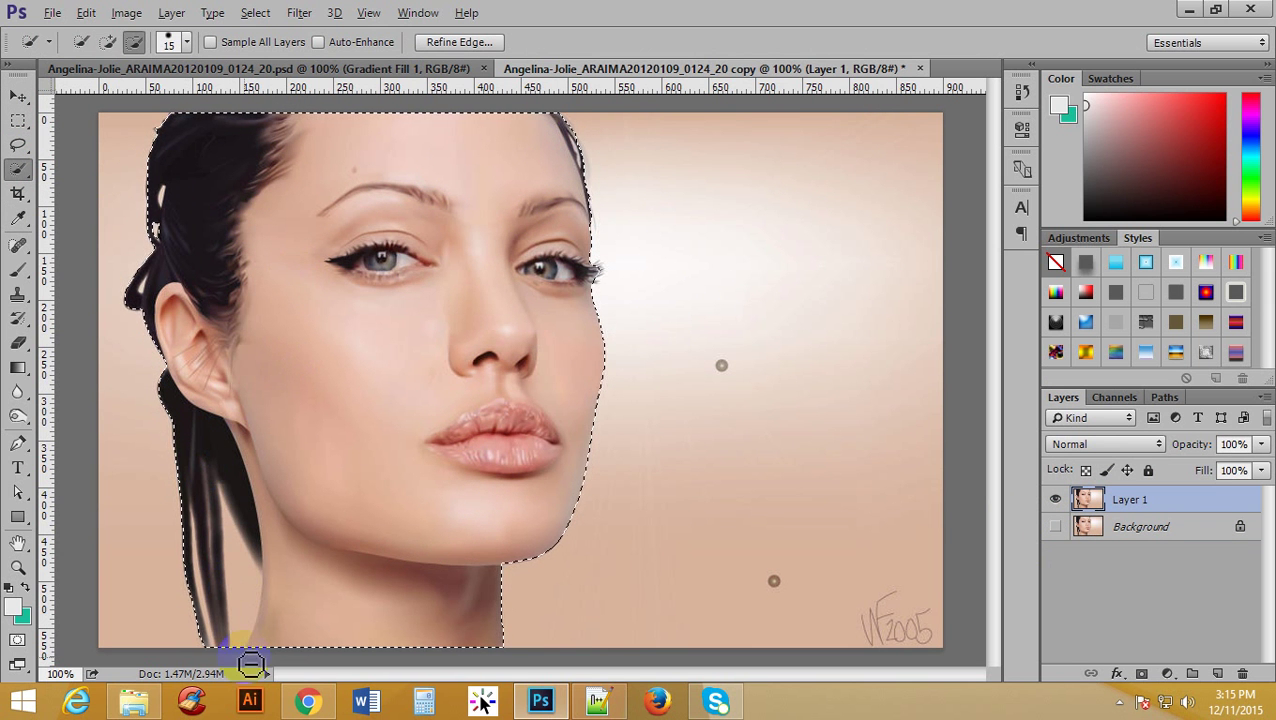
pyautogui.click(218, 637)
pyautogui.moveTo(240, 657); pyautogui.dragTo(241, 654)
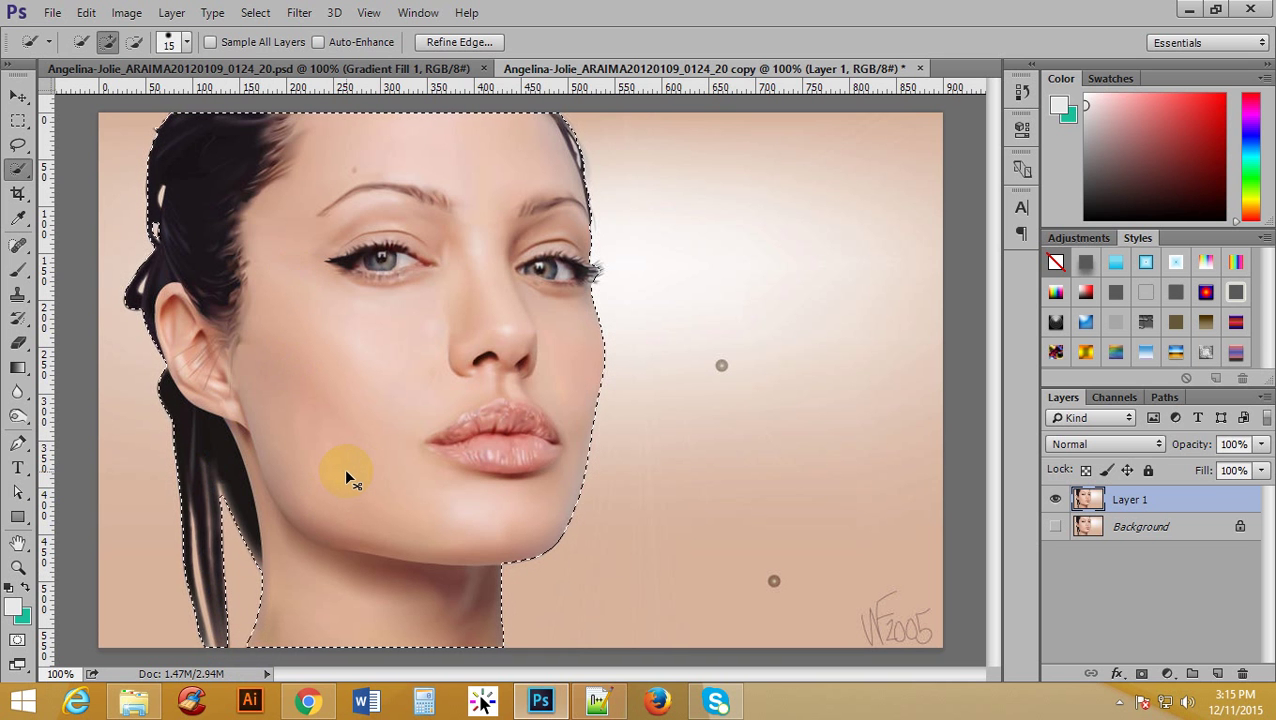
# Invert the selection, delete the backdrop around the woman from Layer 1, and deselect
pyautogui.hotkey('ctrl', 'shift', 'i')
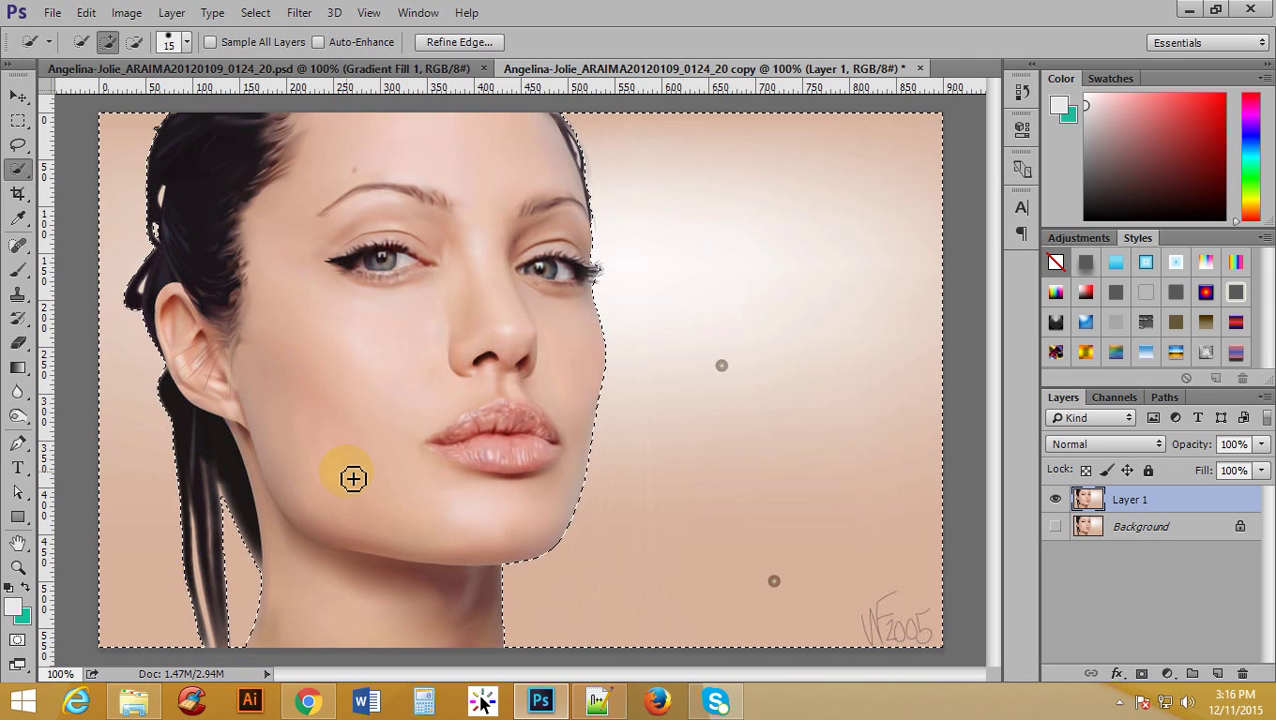
pyautogui.click(256, 13)
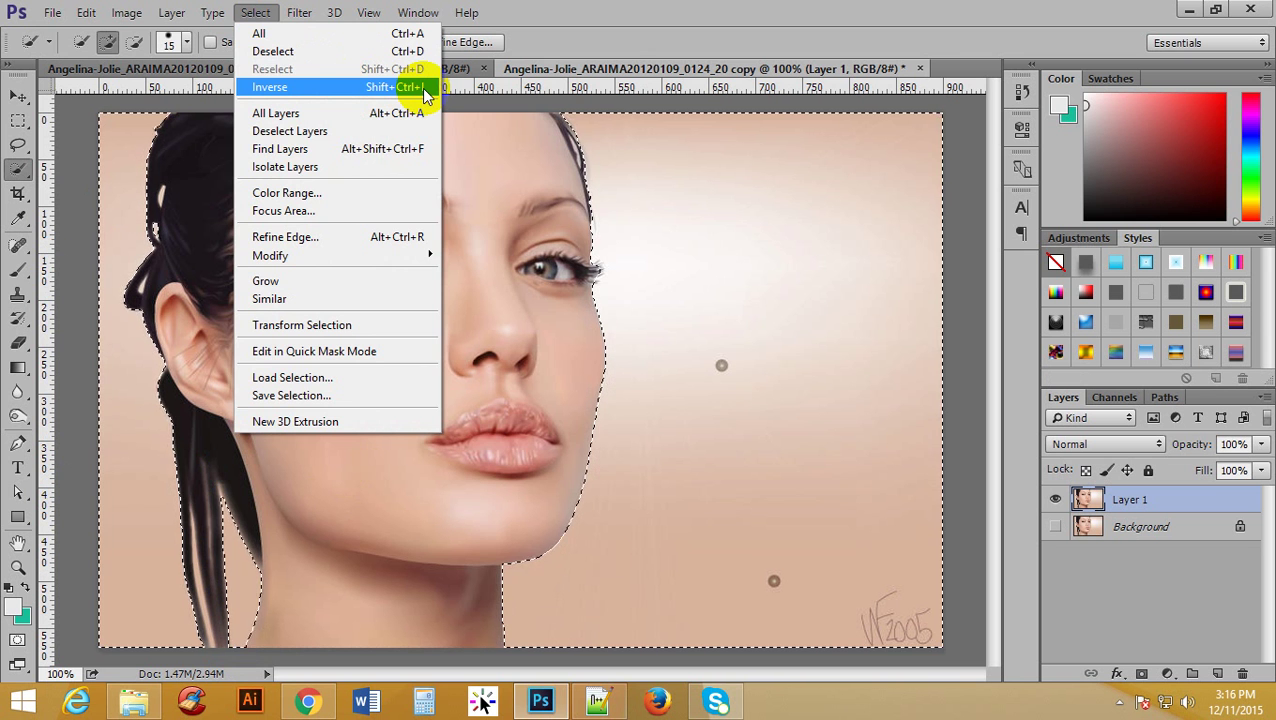
pyautogui.click(712, 8)
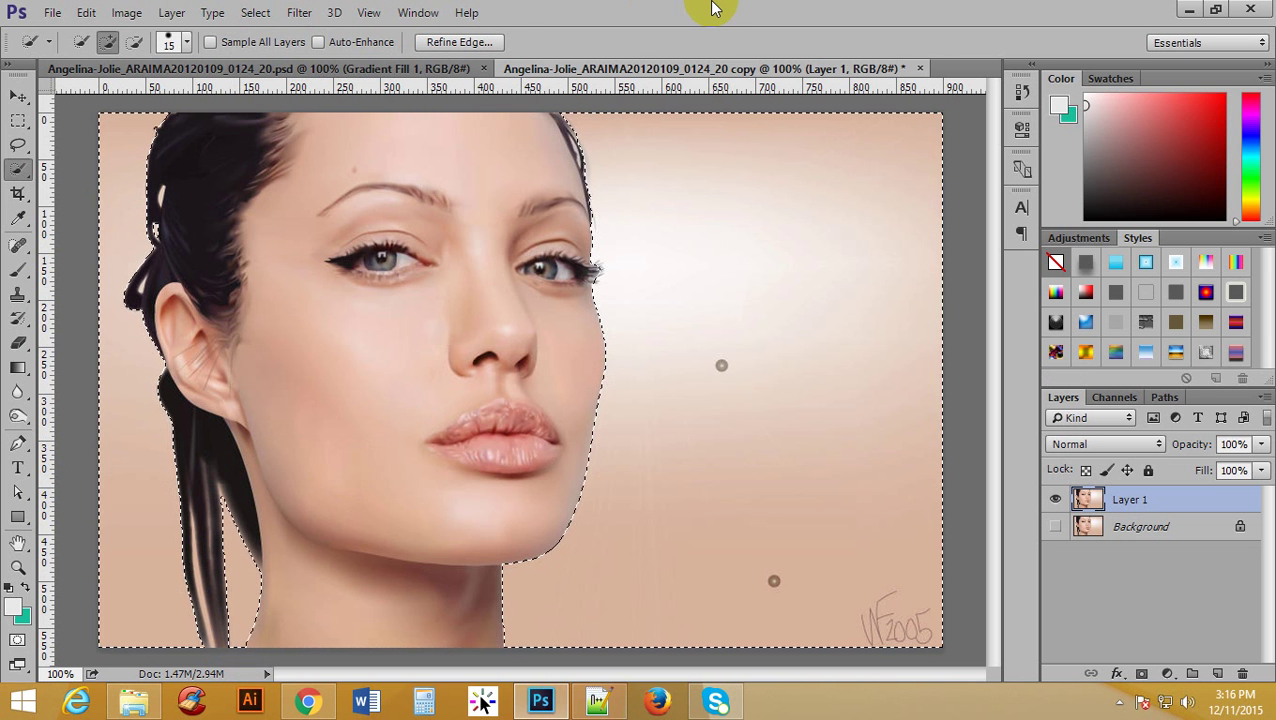
pyautogui.press('Delete')
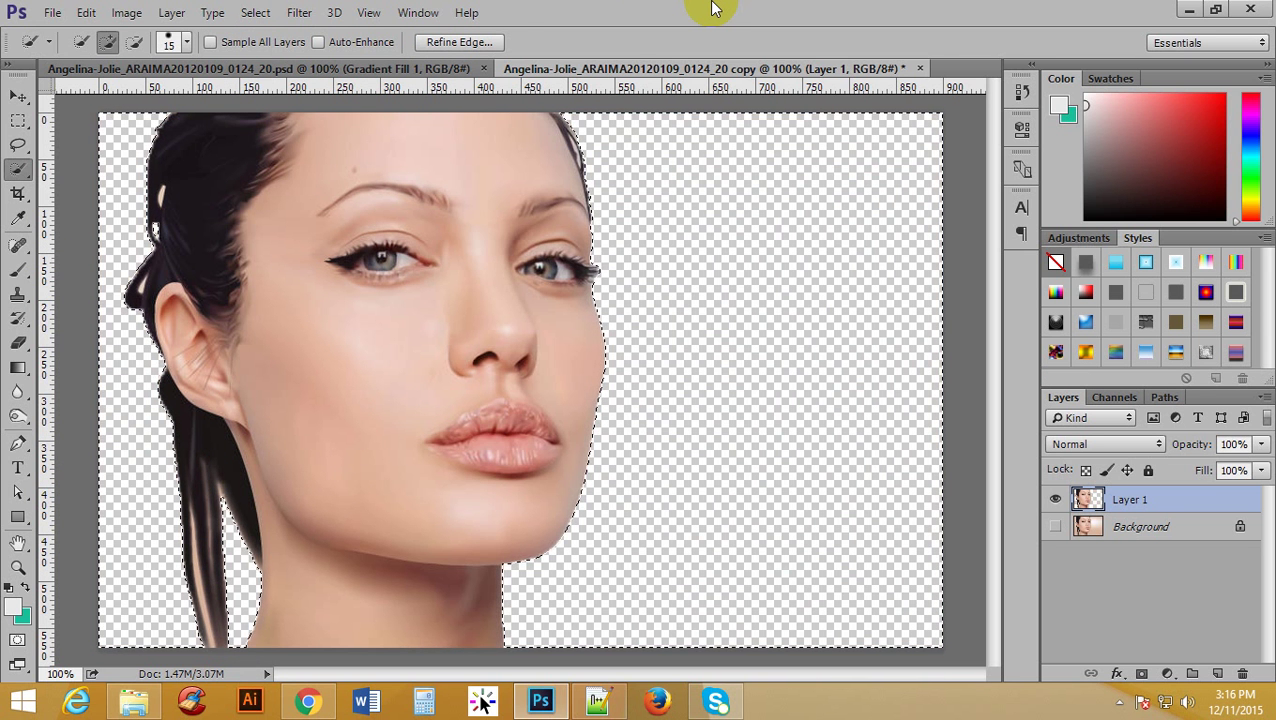
pyautogui.hotkey('ctrl', 'd')
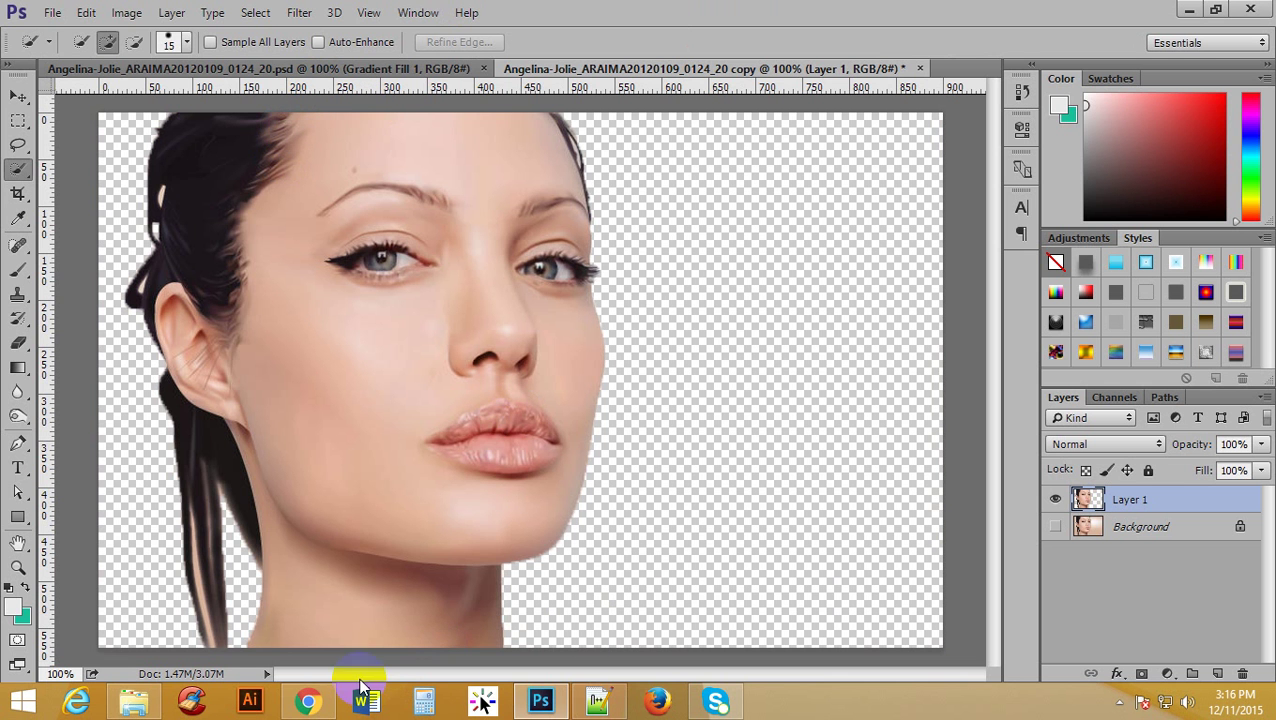
# Bring the highlighted "What is Lorem Ipsum?" paragraph from lipsum.com in Chrome into a full-height Photoshop text box covering the face
pyautogui.click(309, 703)
pyautogui.click(470, 13)
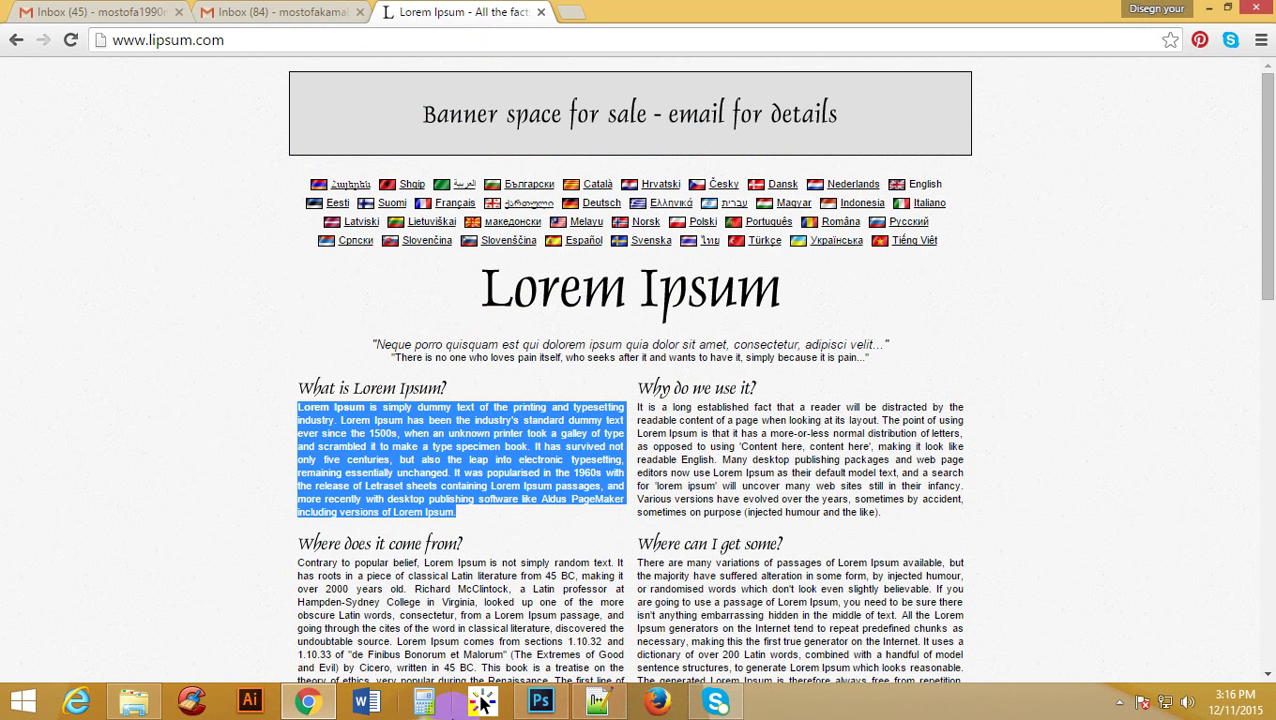
pyautogui.click(540, 703)
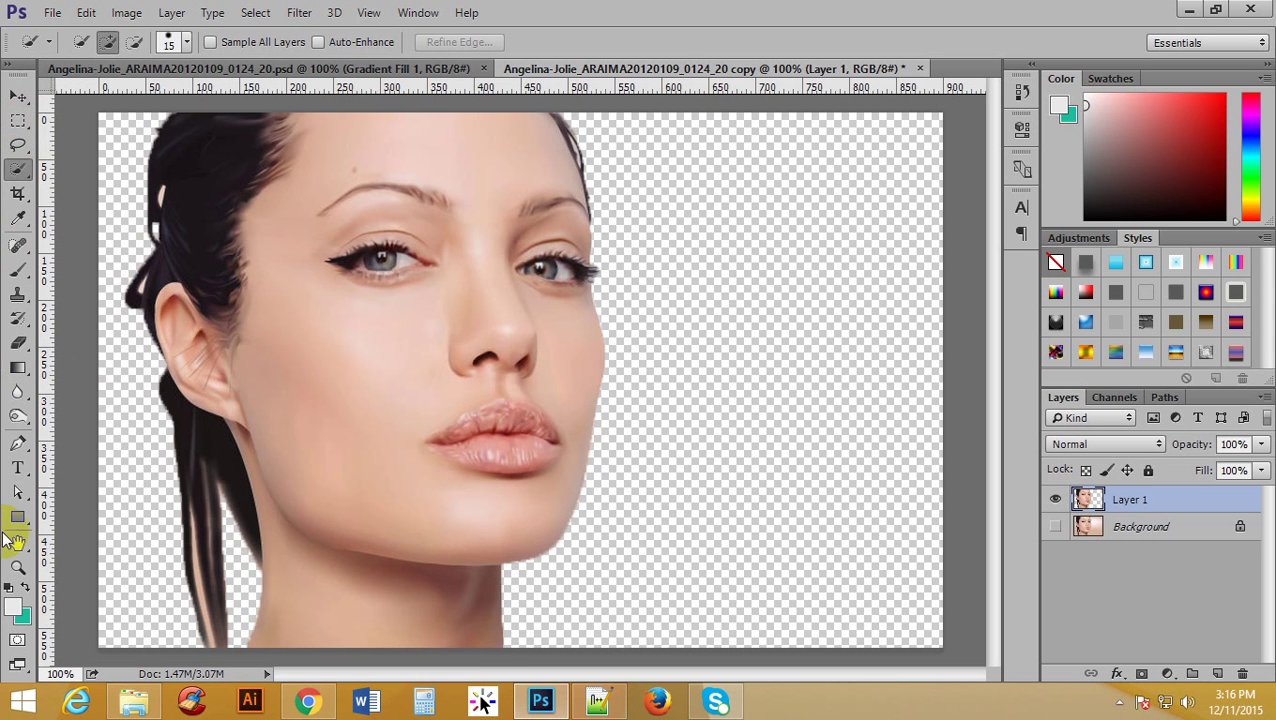
pyautogui.moveTo(18, 467); pyautogui.dragTo(88, 470)
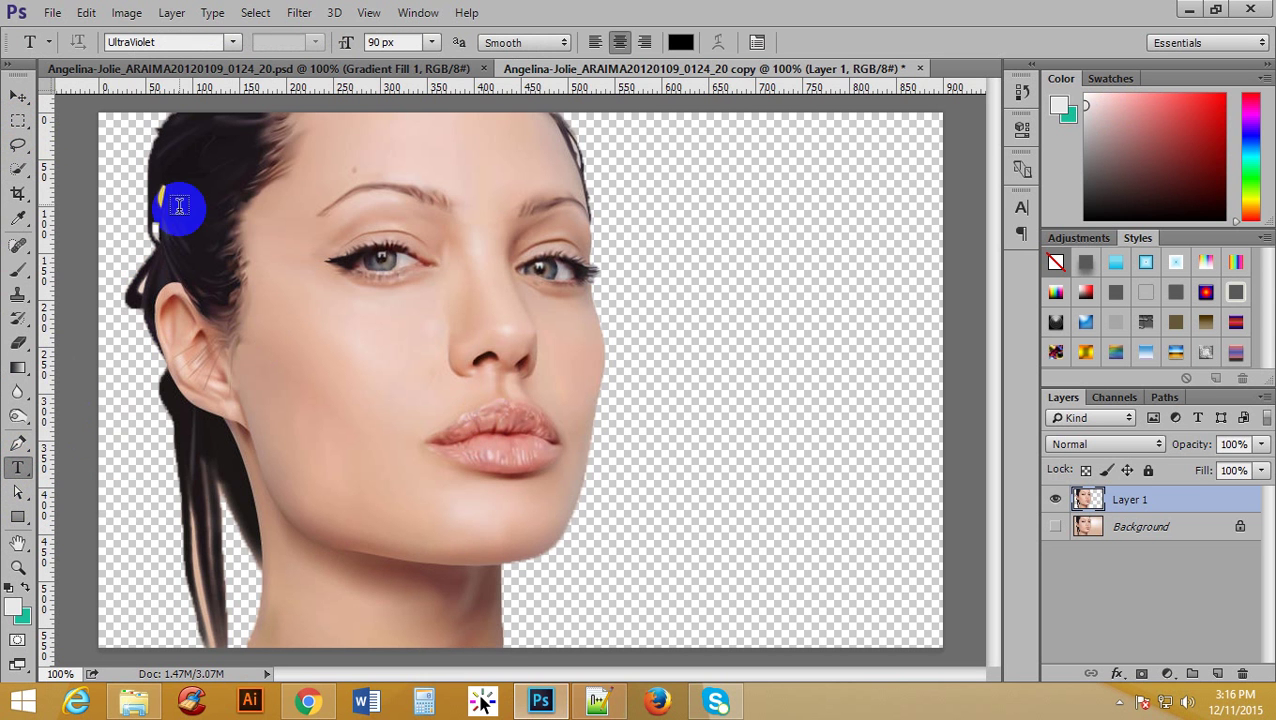
pyautogui.moveTo(143, 140); pyautogui.dragTo(674, 645)
pyautogui.moveTo(406, 148); pyautogui.dragTo(407, 114)
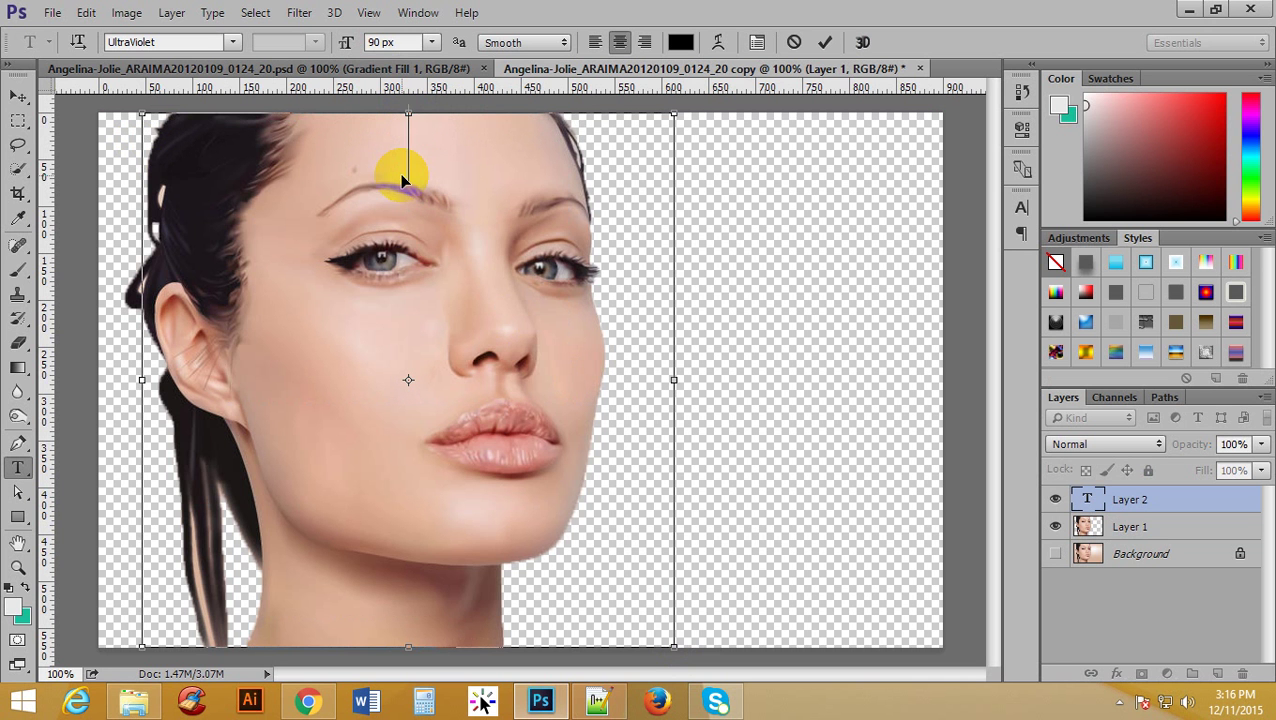
pyautogui.hotkey('ctrl', 'v')
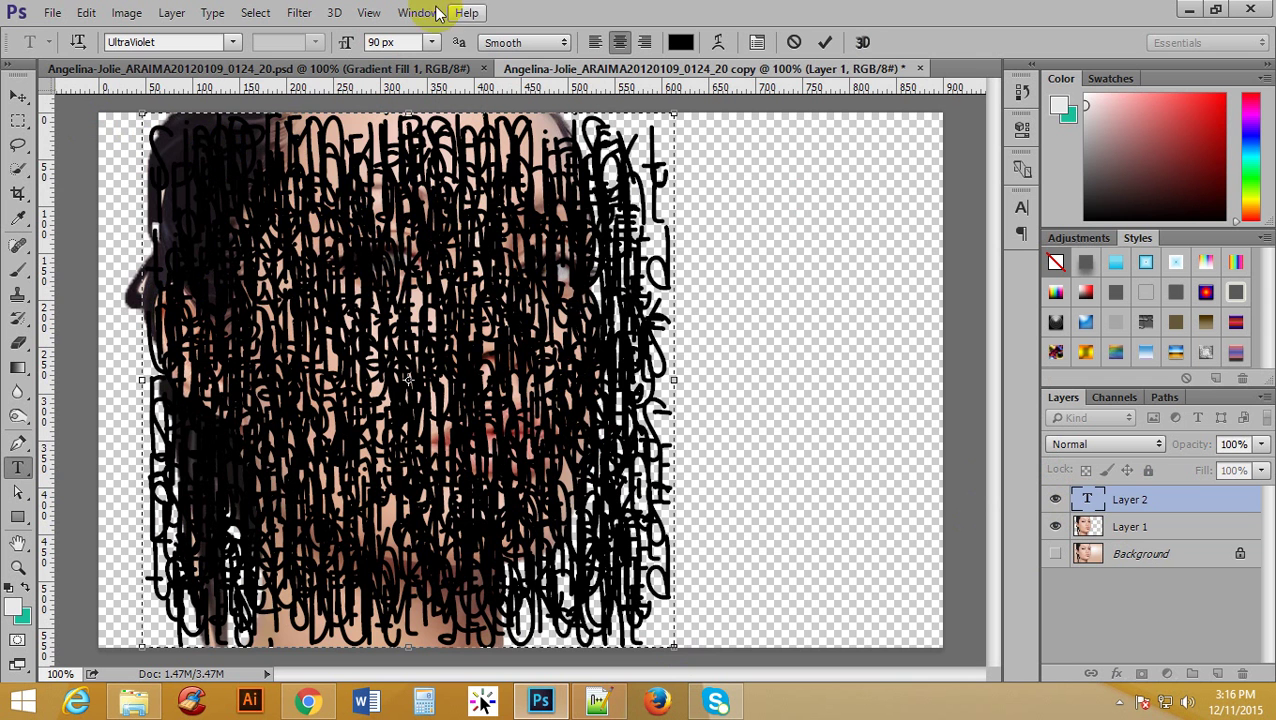
pyautogui.click(320, 68)
pyautogui.click(695, 66)
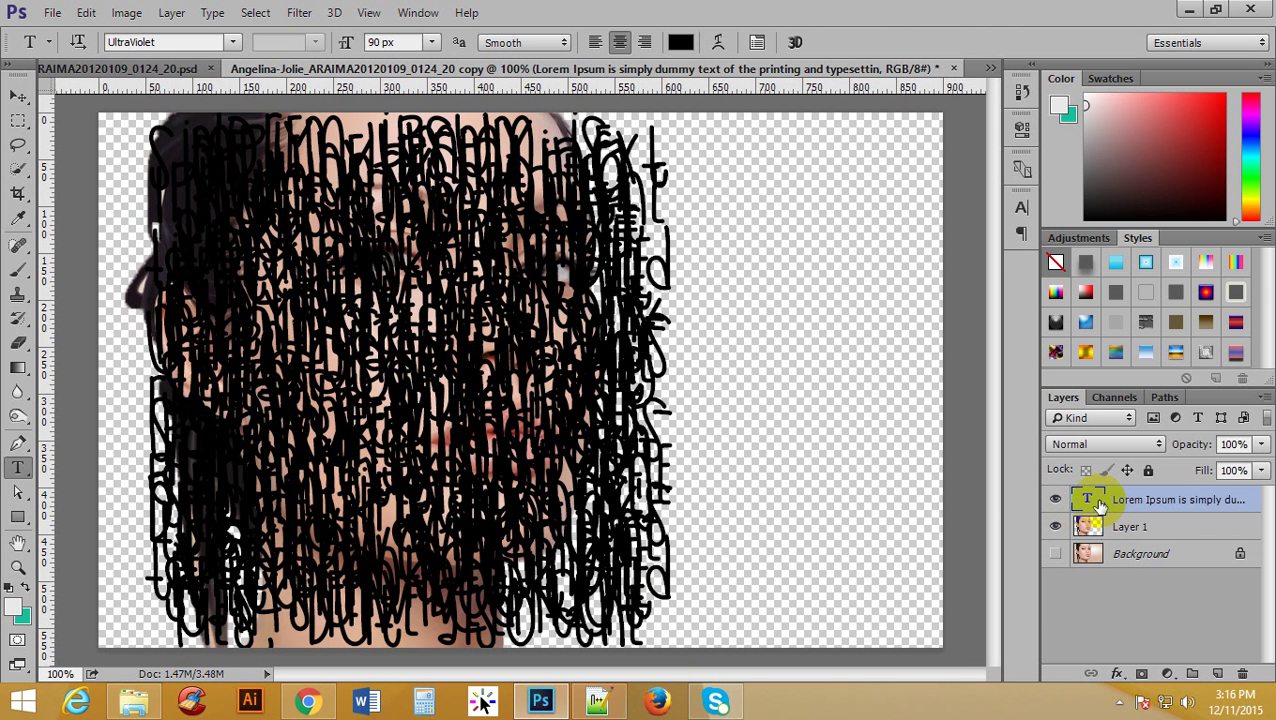
# Select all the Lorem Ipsum text and set its leading to 120 px in the character settings
pyautogui.click(757, 42)
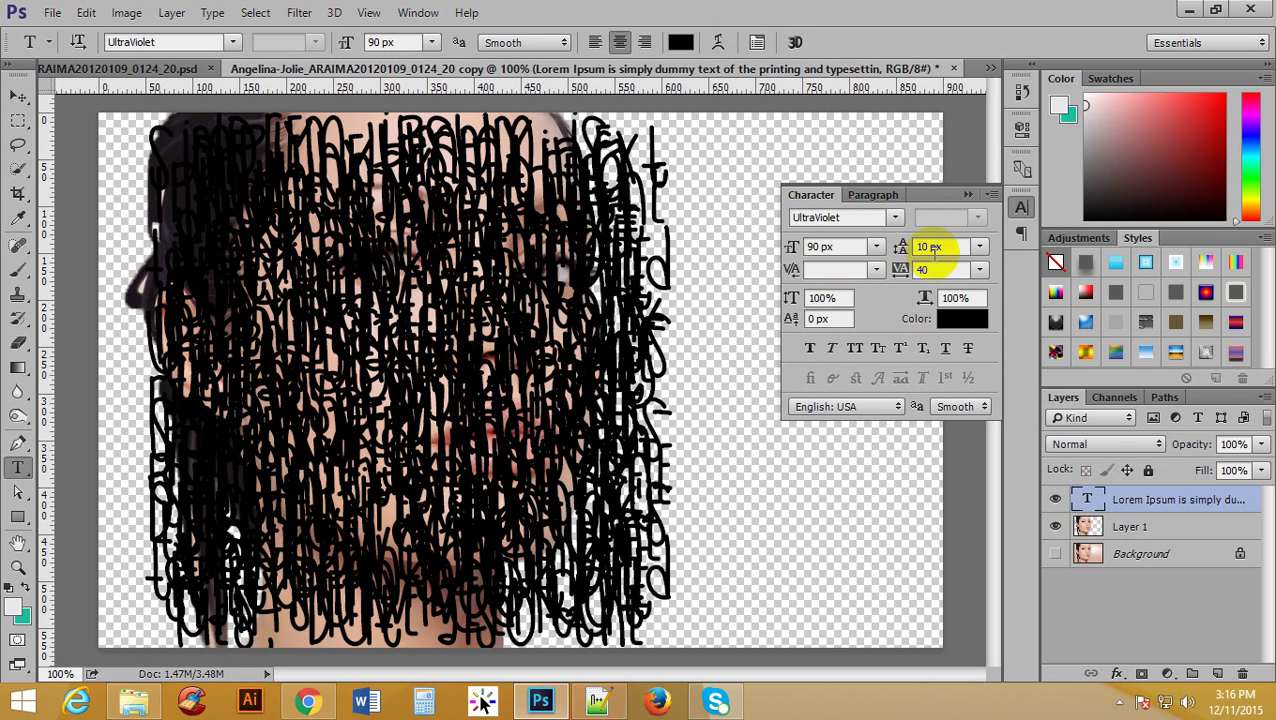
pyautogui.click(1089, 500)
pyautogui.doubleClick(1089, 500)
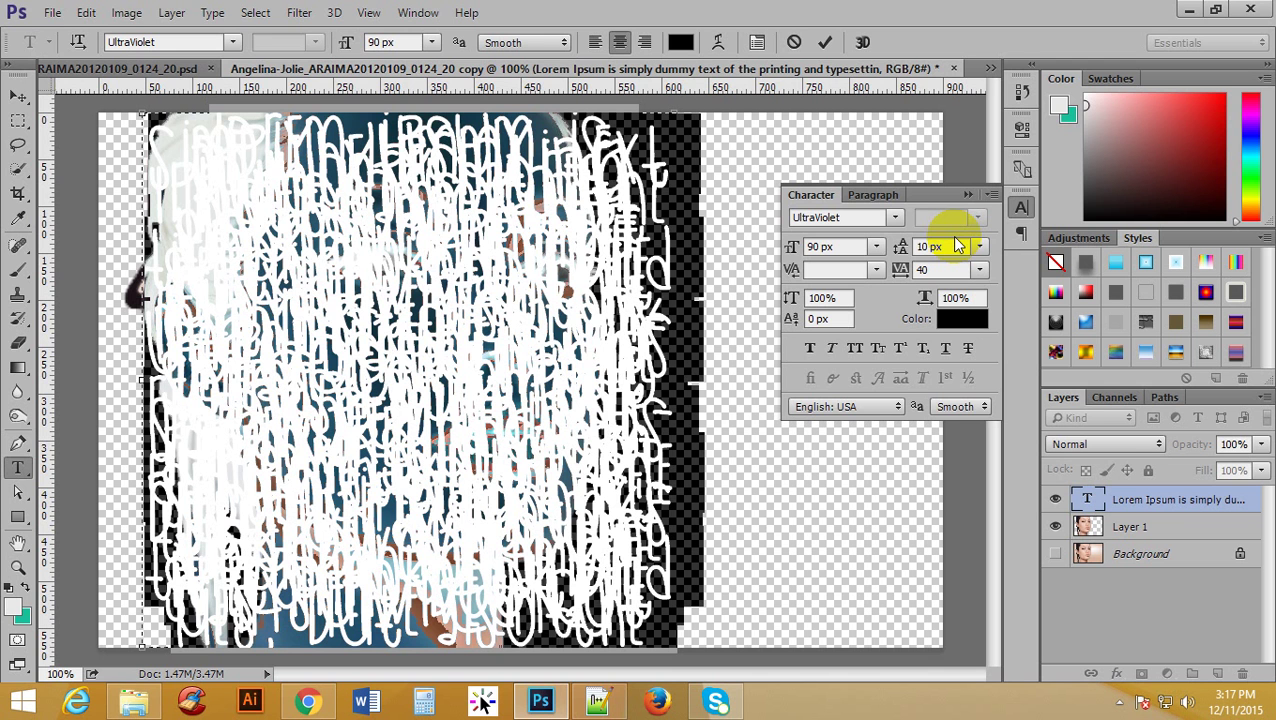
pyautogui.doubleClick(819, 247)
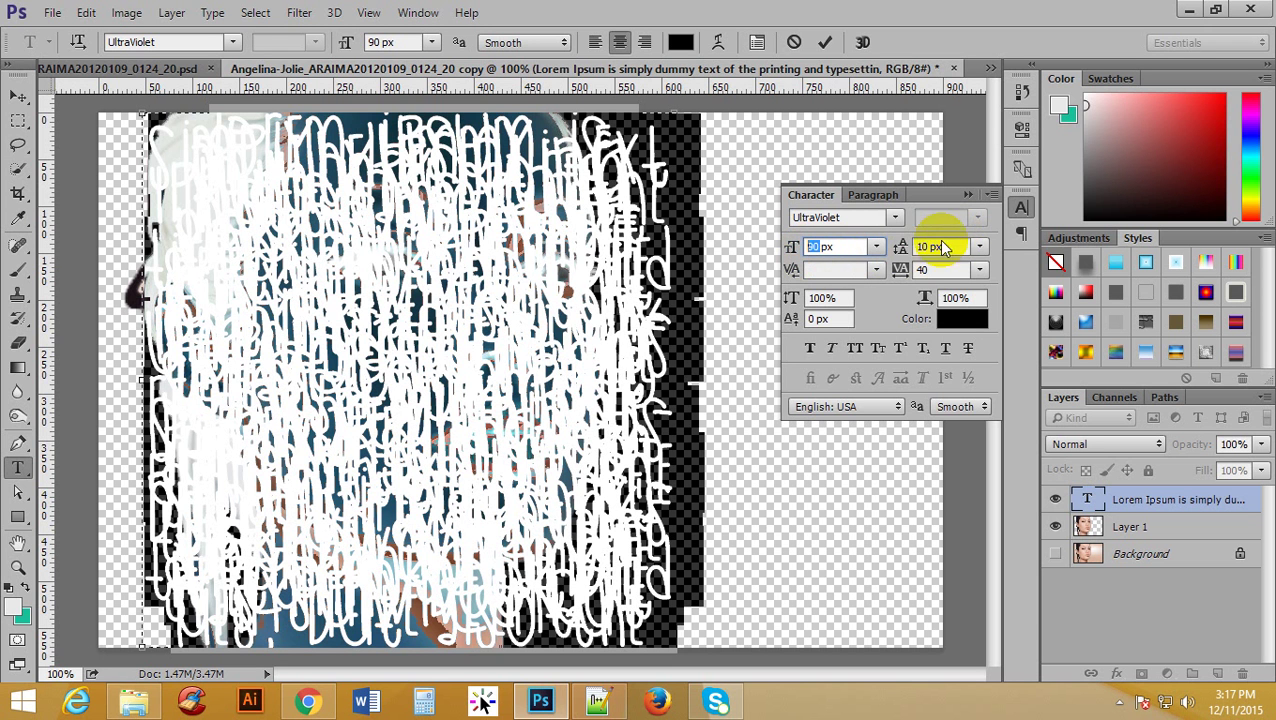
pyautogui.doubleClick(929, 246)
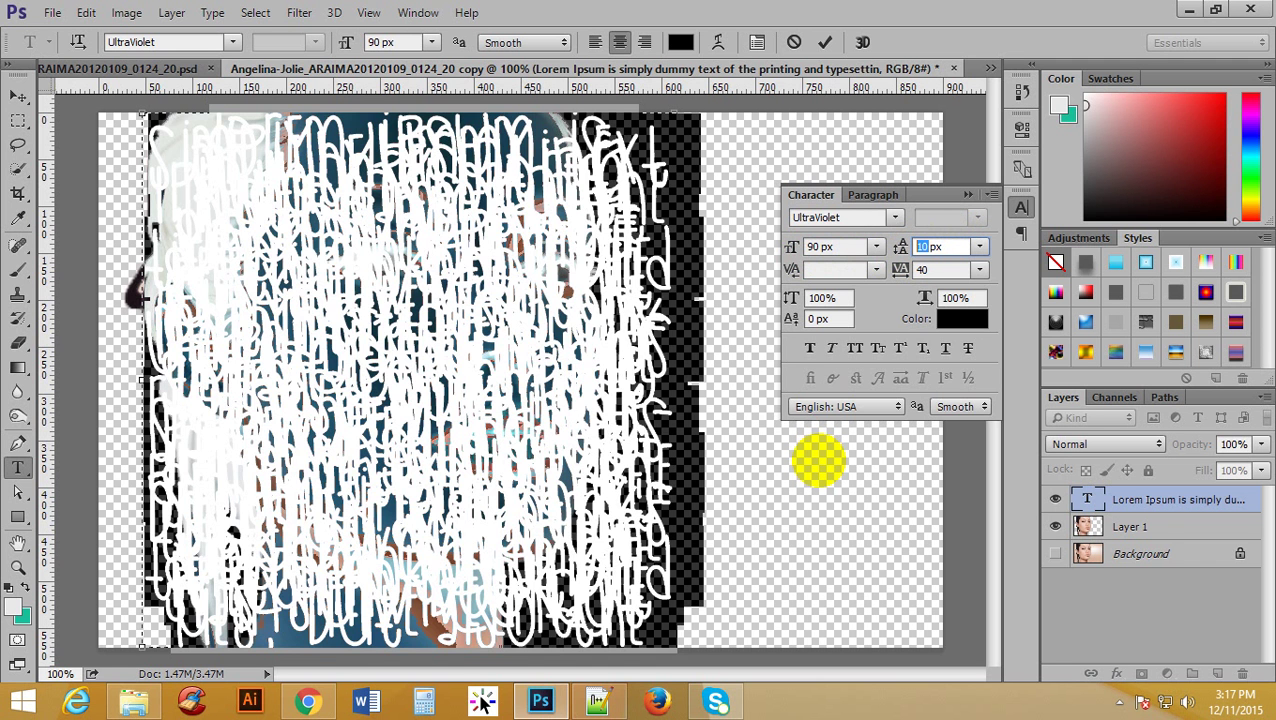
pyautogui.write('120')
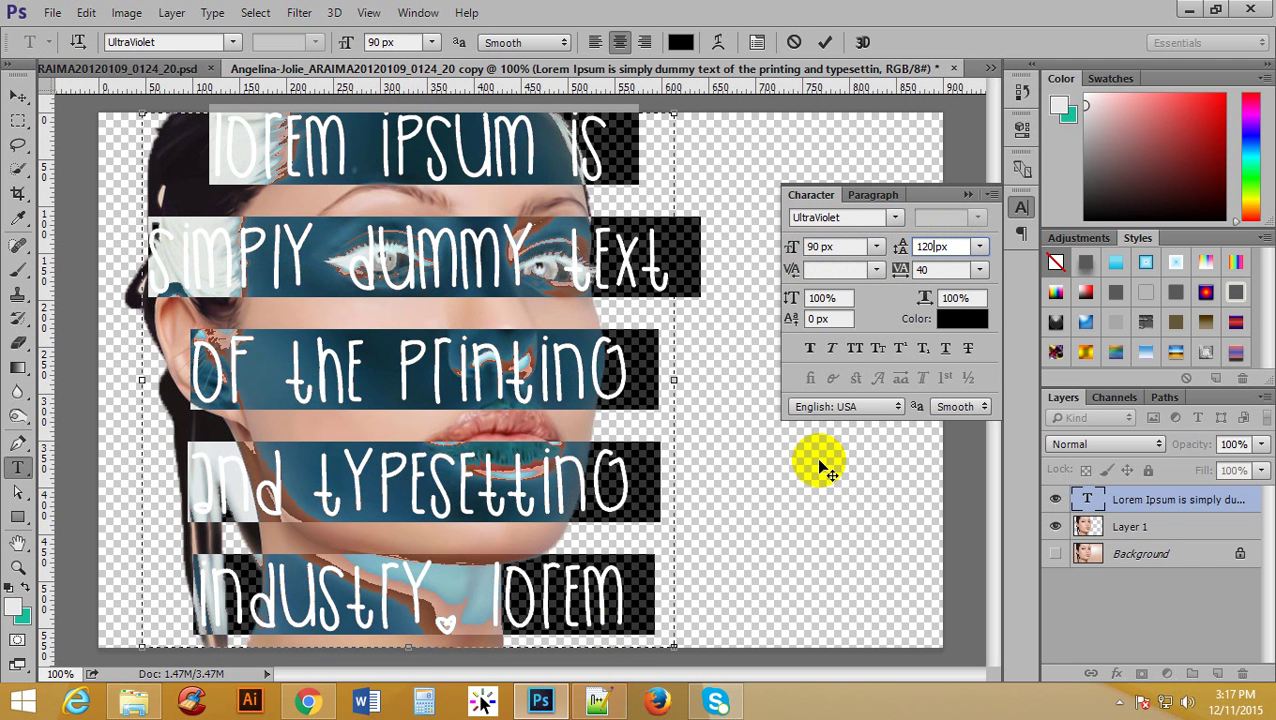
pyautogui.click(461, 268)
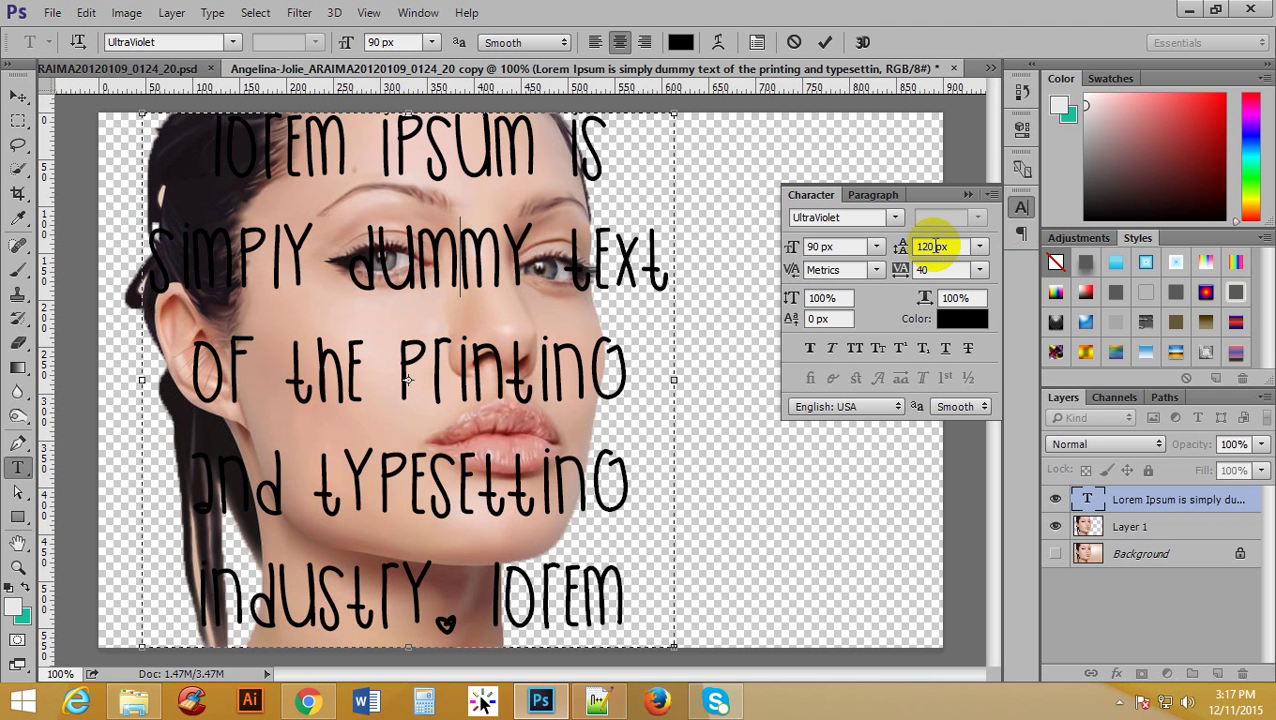
# Undo the leading change on the Lorem Ipsum text and step forward in the history to restore its layer
pyautogui.click(1089, 500)
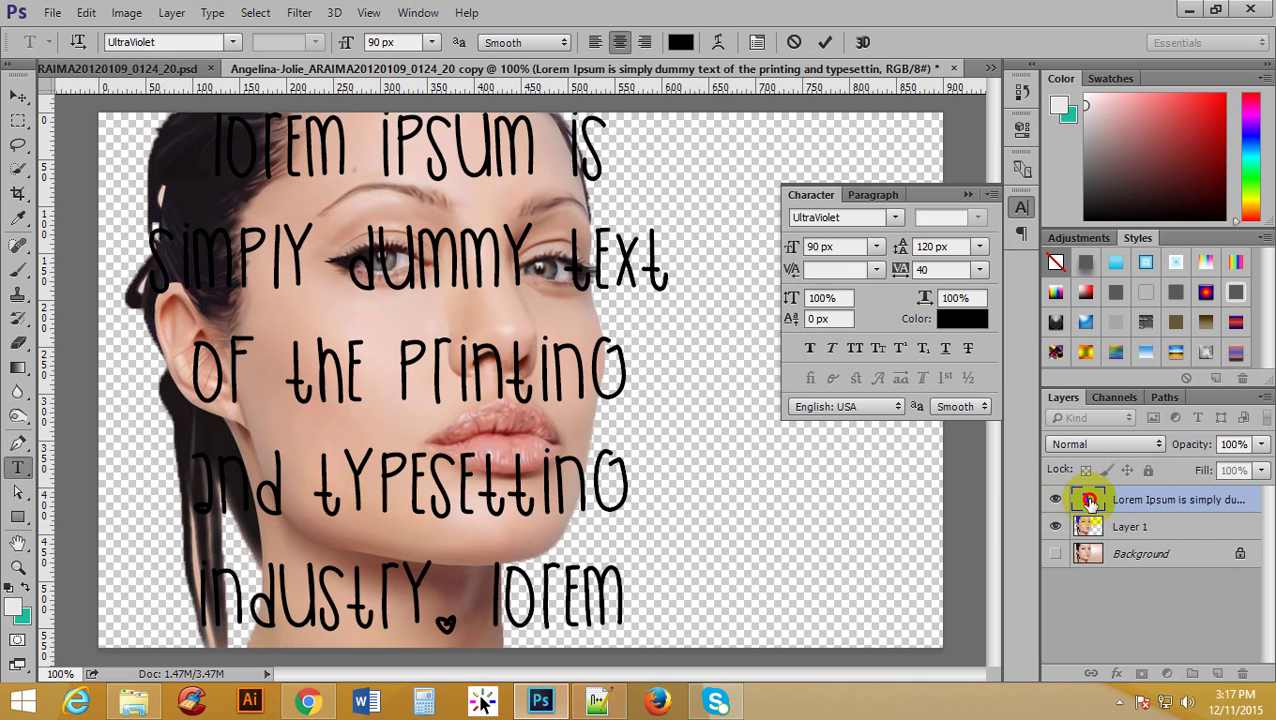
pyautogui.doubleClick(1089, 500)
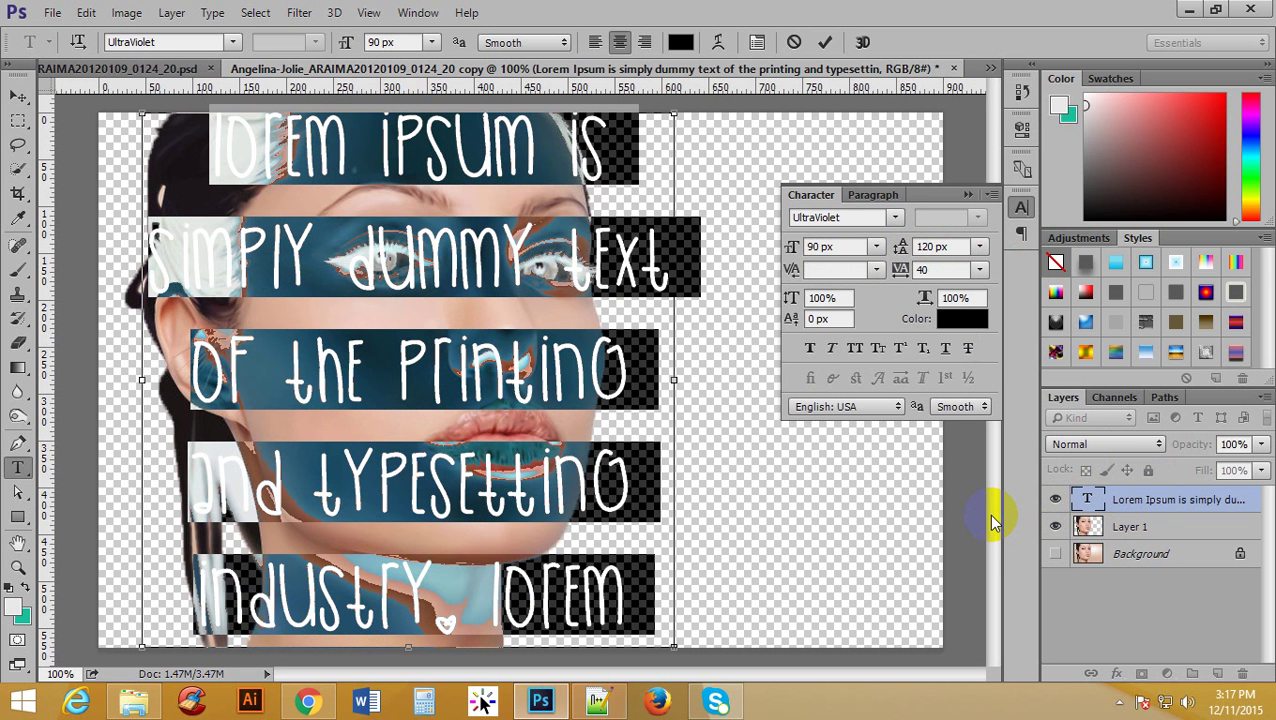
pyautogui.click(825, 42)
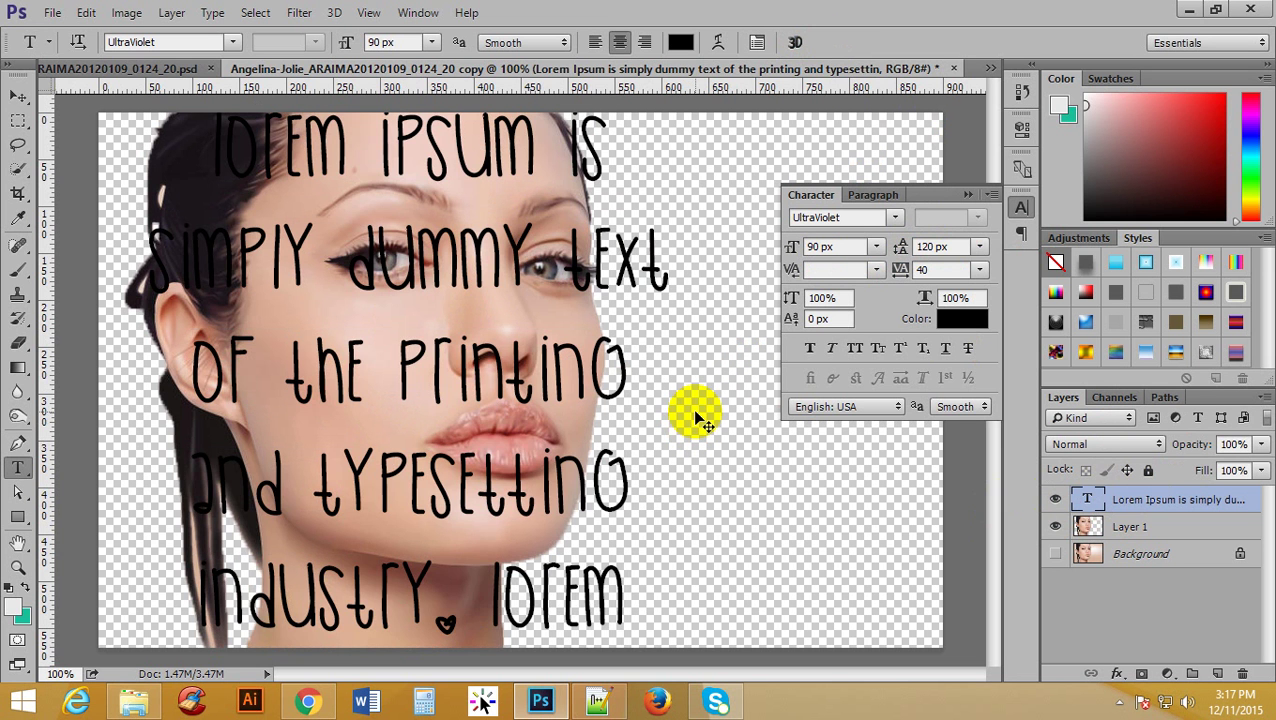
pyautogui.press('Delete')
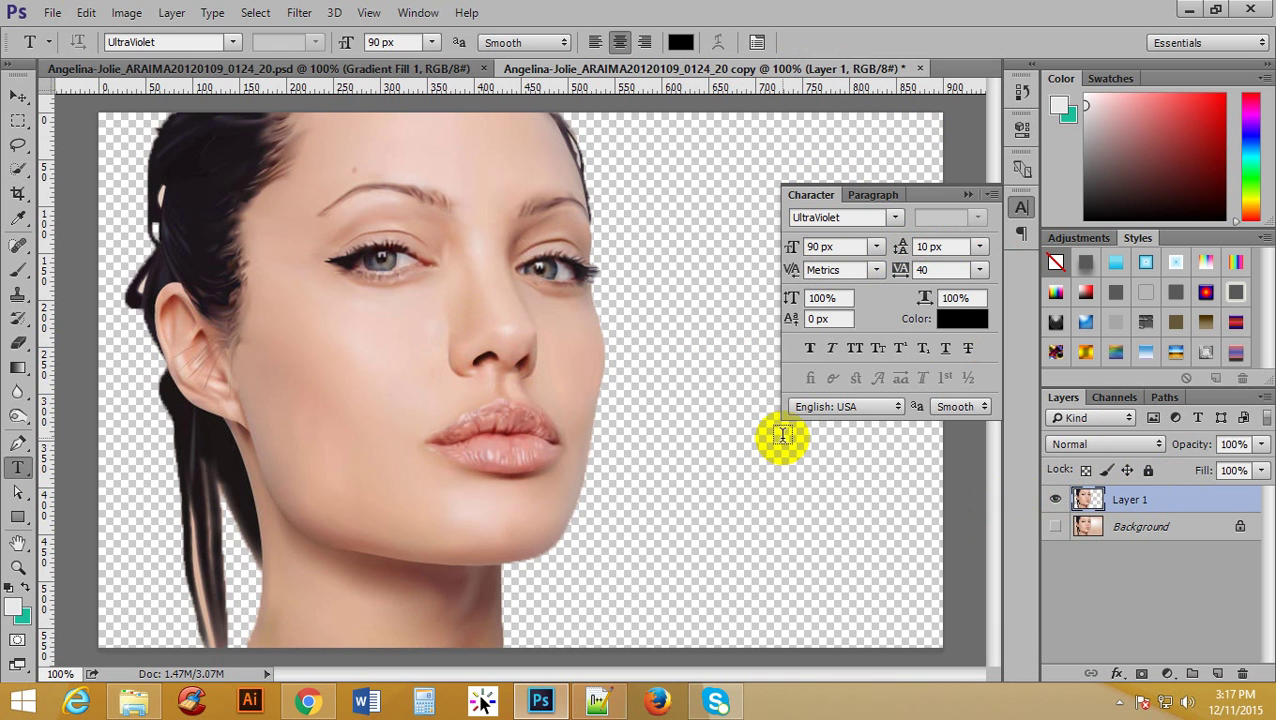
pyautogui.click(88, 12)
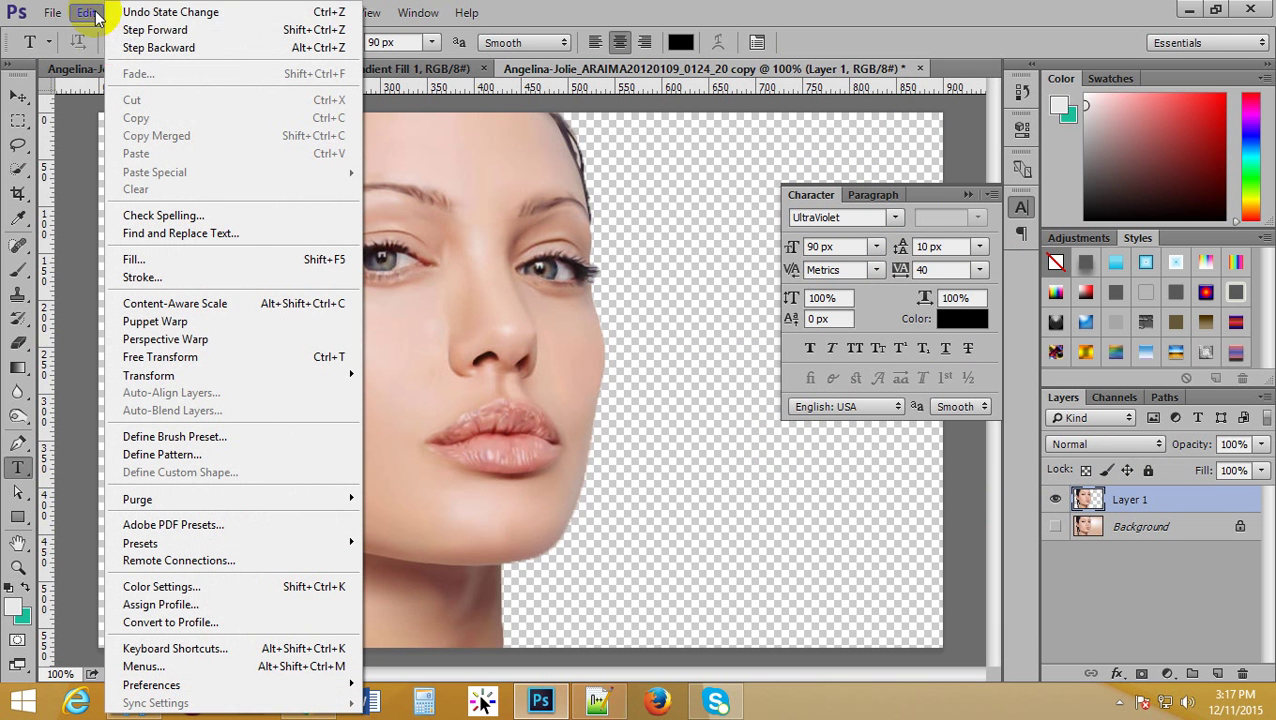
pyautogui.click(226, 30)
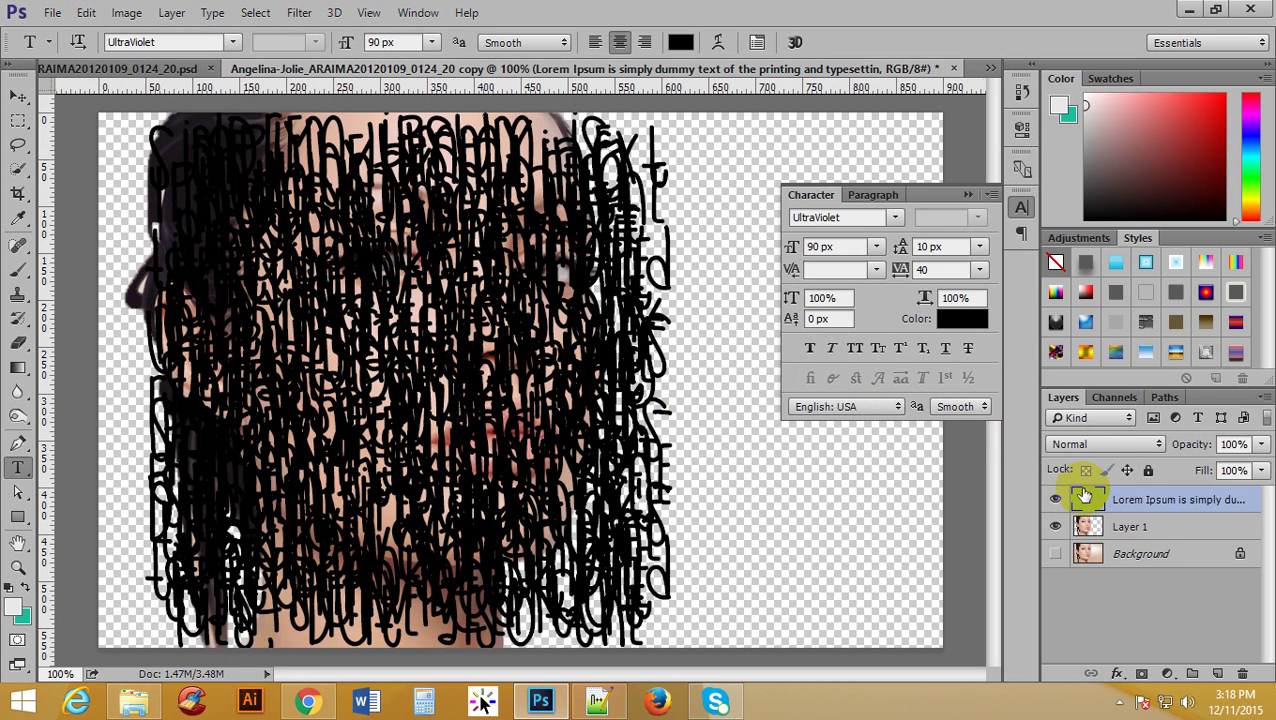
# Move the Lorem Ipsum text layer directly beneath Layer 1 and make Layer 1 the active layer
pyautogui.moveTo(1124, 500)
pyautogui.mouseDown()
pyautogui.moveTo(1125, 530)
pyautogui.moveTo(1112, 497)
pyautogui.moveTo(1119, 550)
pyautogui.moveTo(1125, 521)
pyautogui.mouseUp()
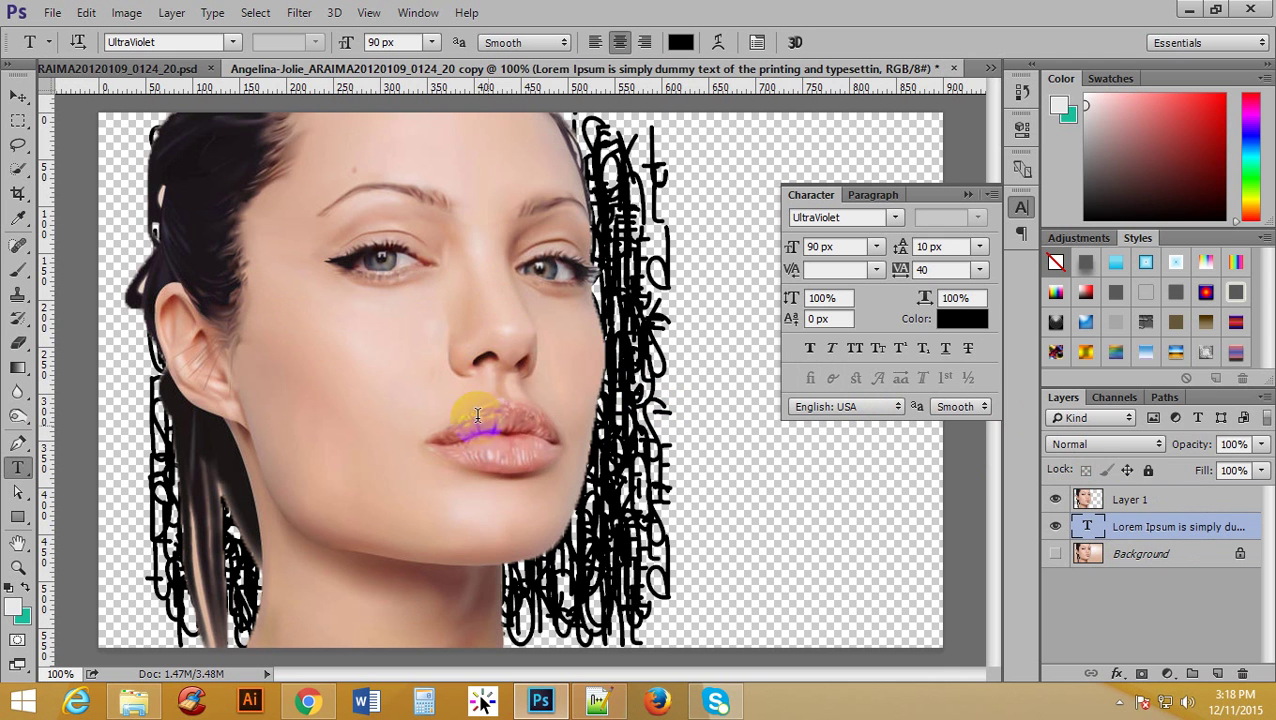
pyautogui.click(1180, 505)
pyautogui.rightClick(1180, 505)
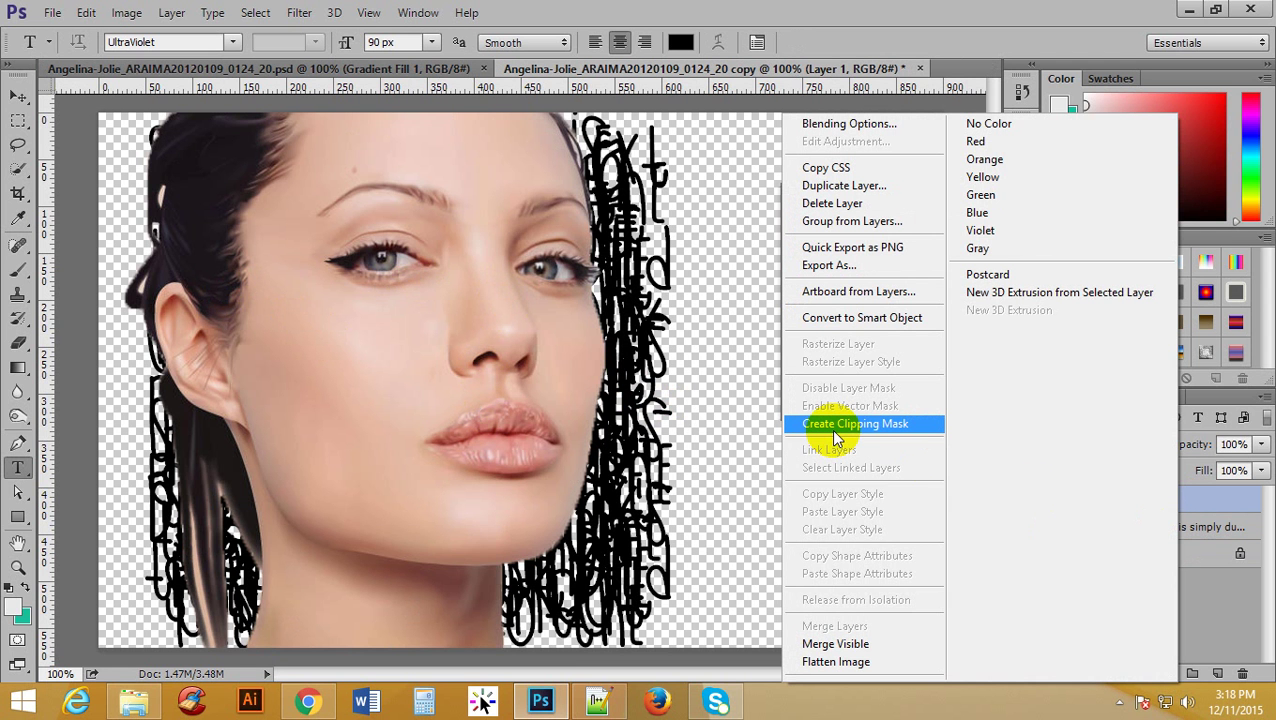
pyautogui.click(550, 135)
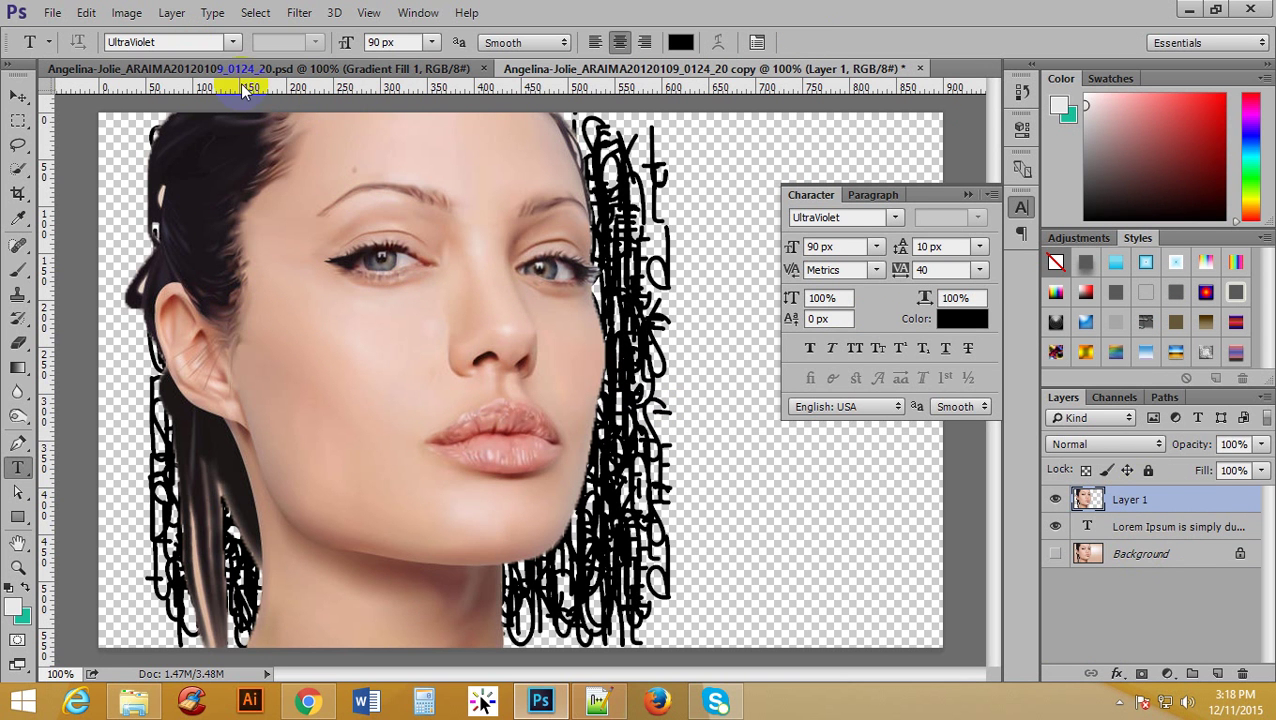
# Create a clipping mask that clips Layer 1 to the Lorem Ipsum text layer beneath it
pyautogui.click(171, 12)
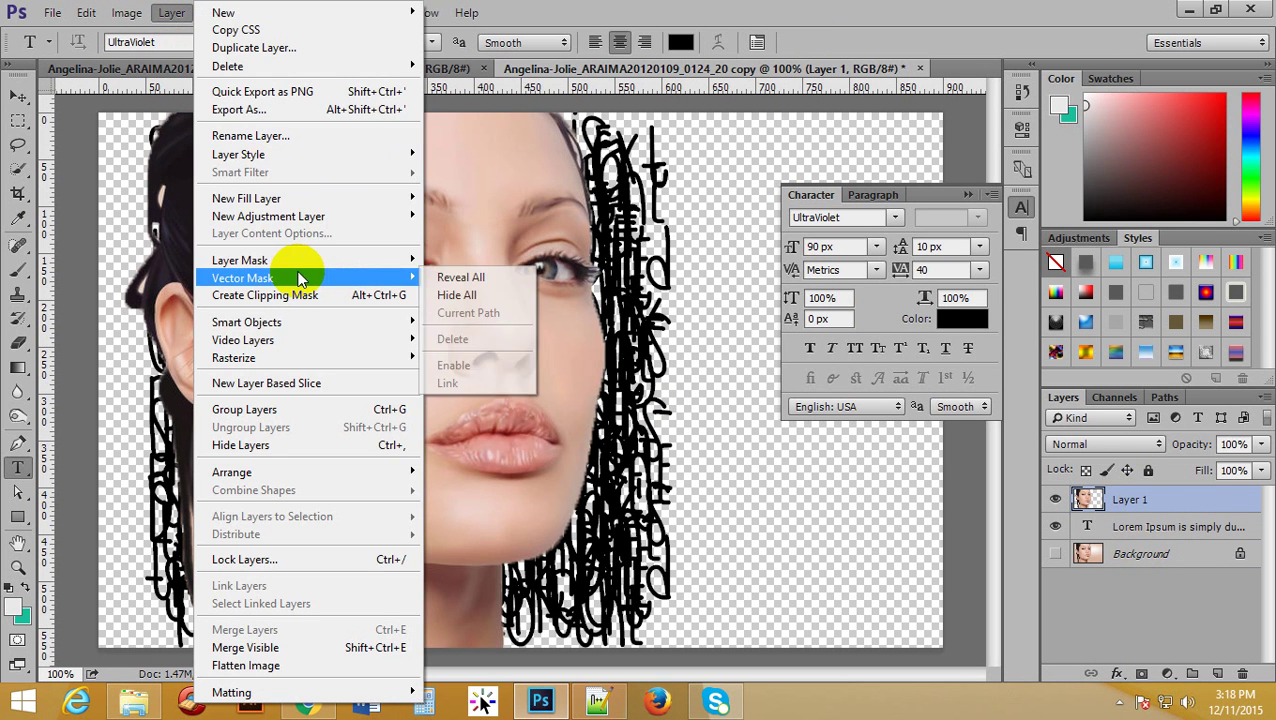
pyautogui.moveTo(312, 262)
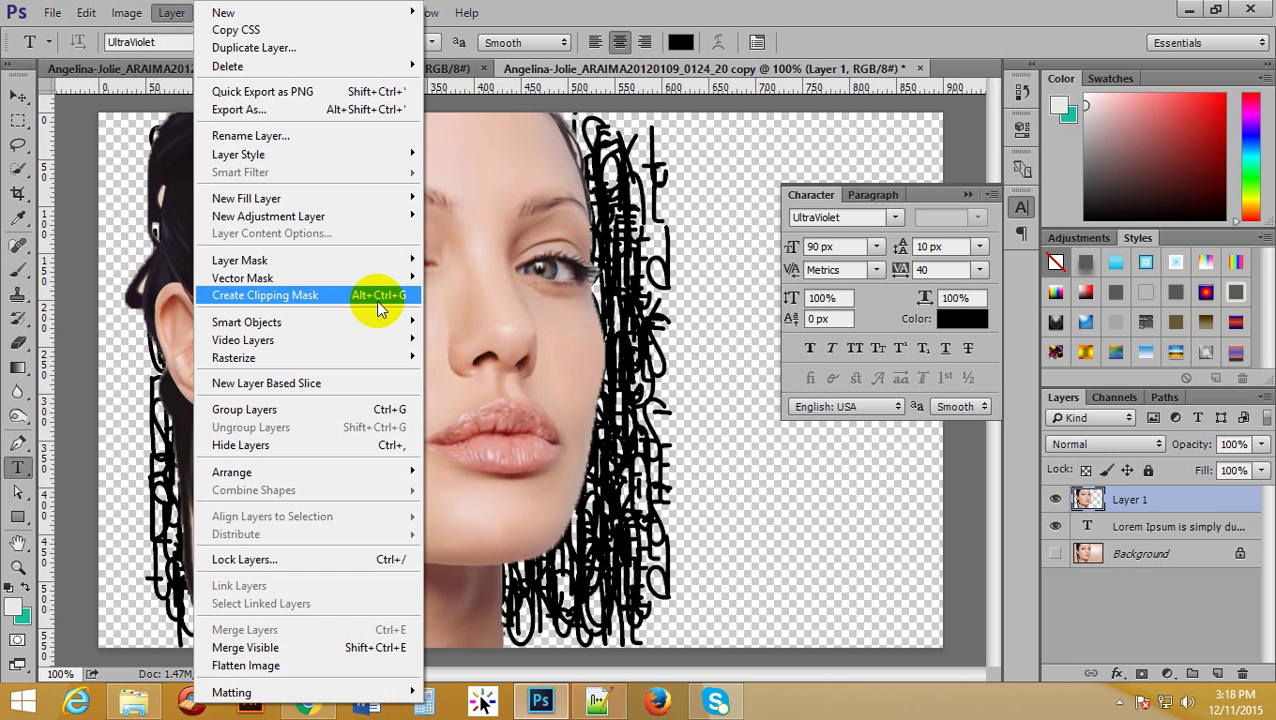
pyautogui.click(376, 300)
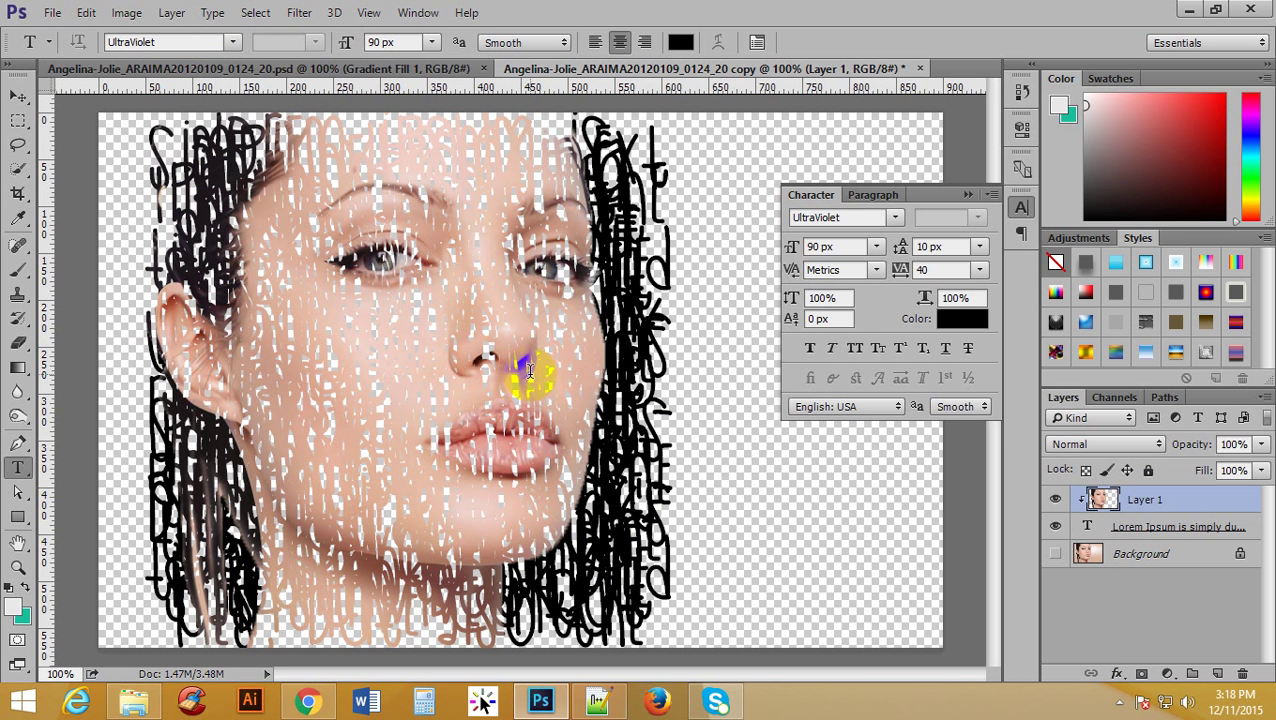
# Narrow the Lorem Ipsum text box from both sides to fit the face more closely and commit the text edit
pyautogui.click(1090, 527)
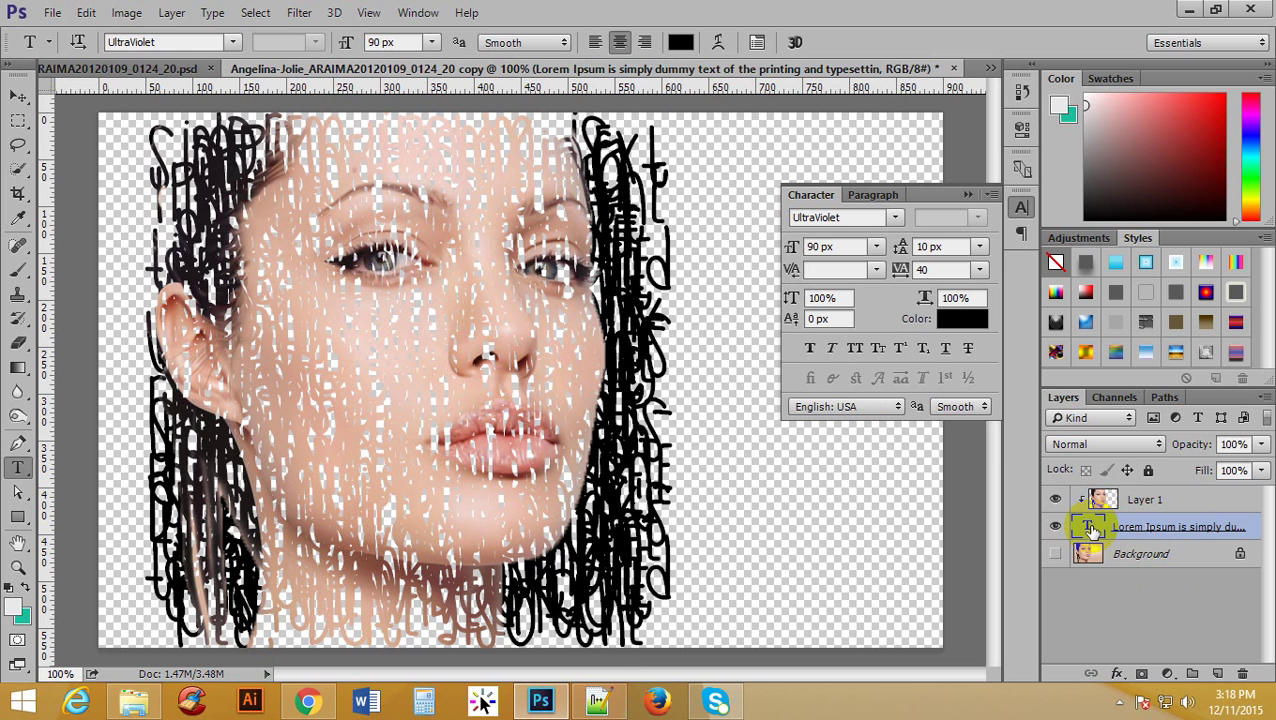
pyautogui.doubleClick(1090, 527)
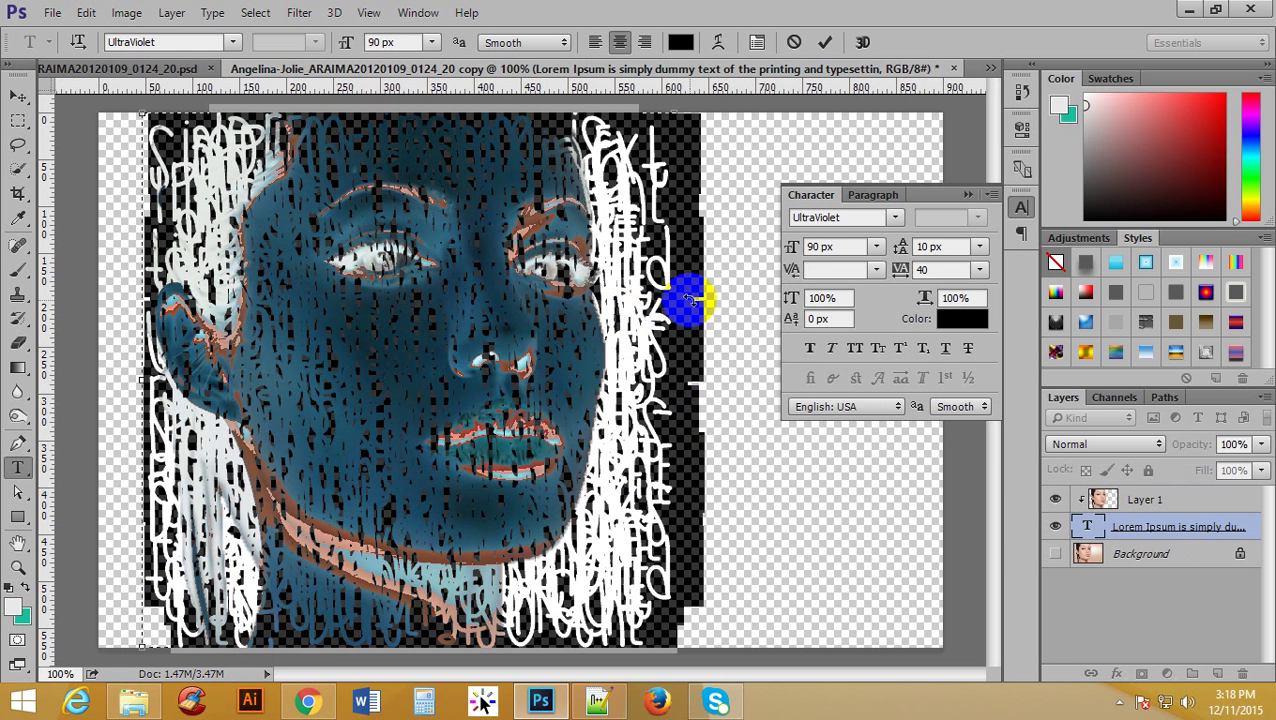
pyautogui.moveTo(681, 302); pyautogui.dragTo(632, 311)
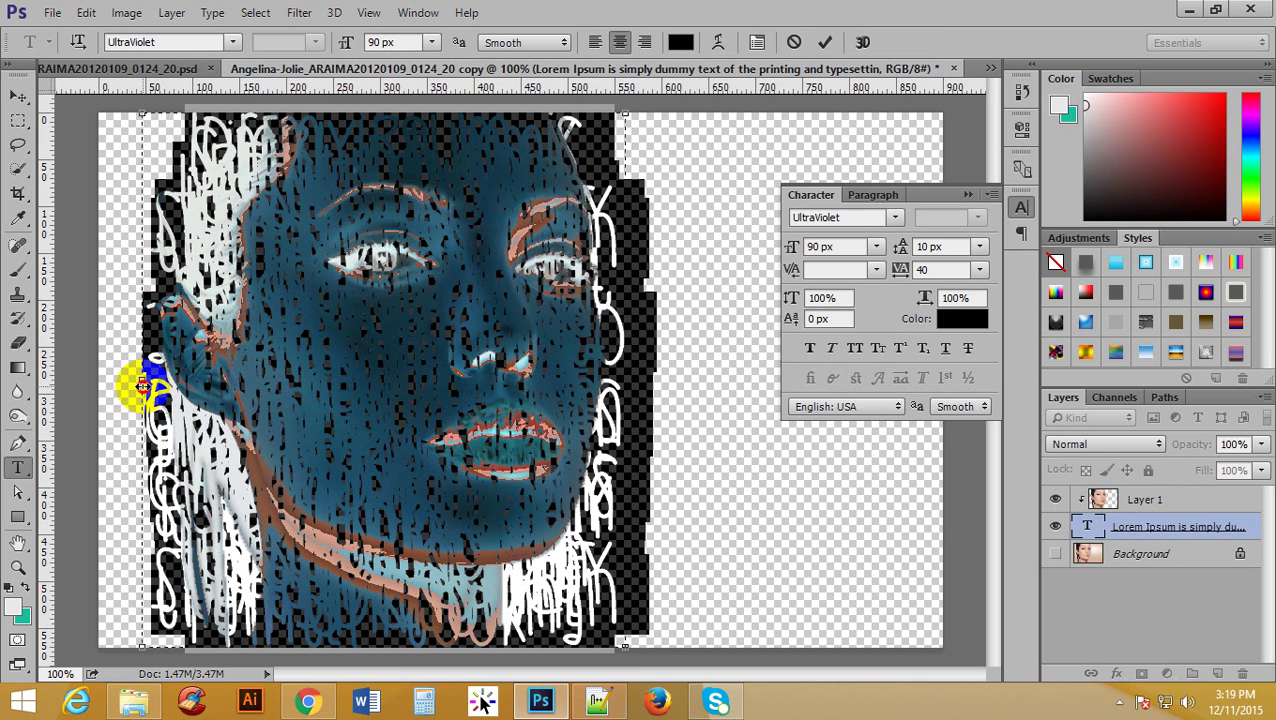
pyautogui.moveTo(143, 385); pyautogui.dragTo(168, 382)
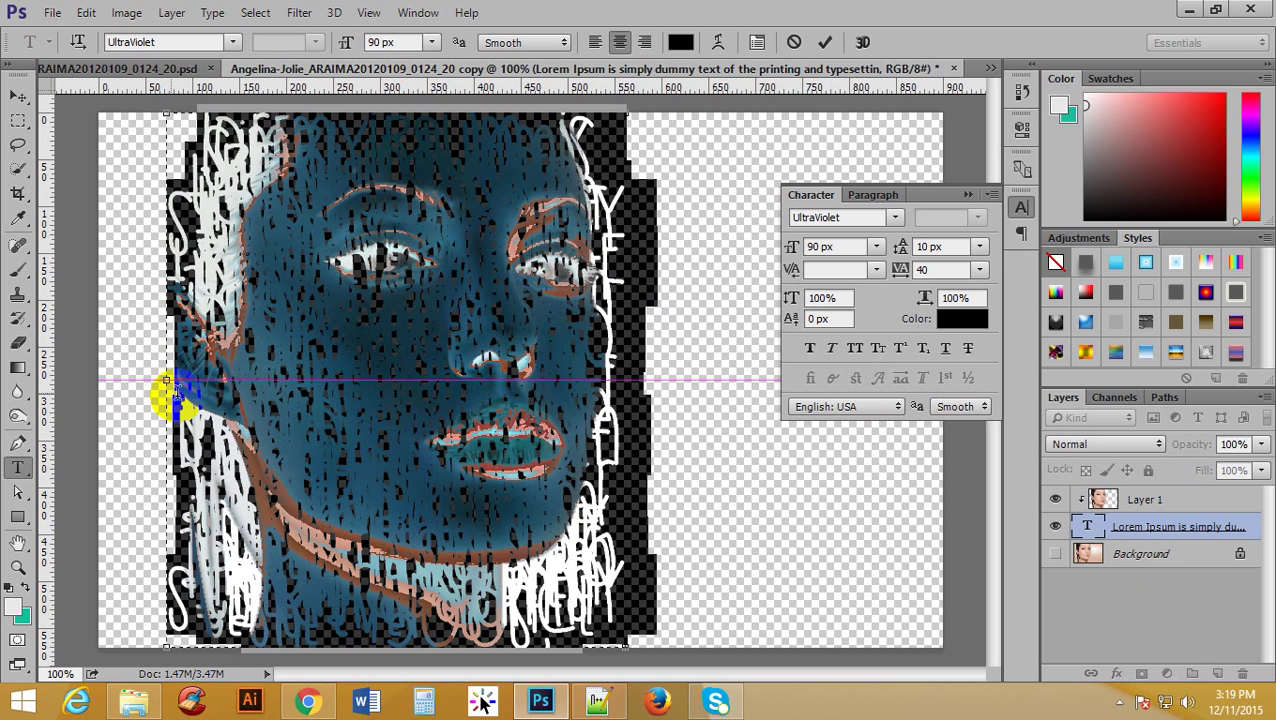
pyautogui.click(825, 42)
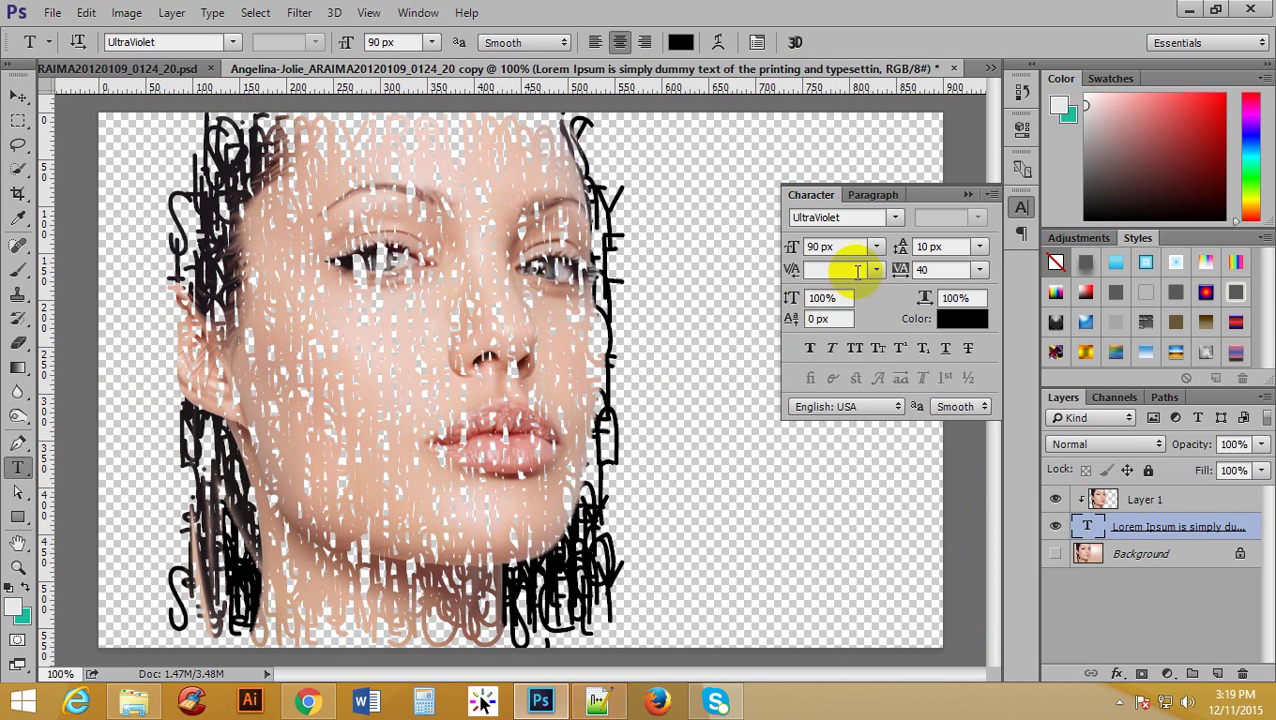
# Change the Lorem Ipsum text's font to Vani with the Bold style
pyautogui.click(893, 220)
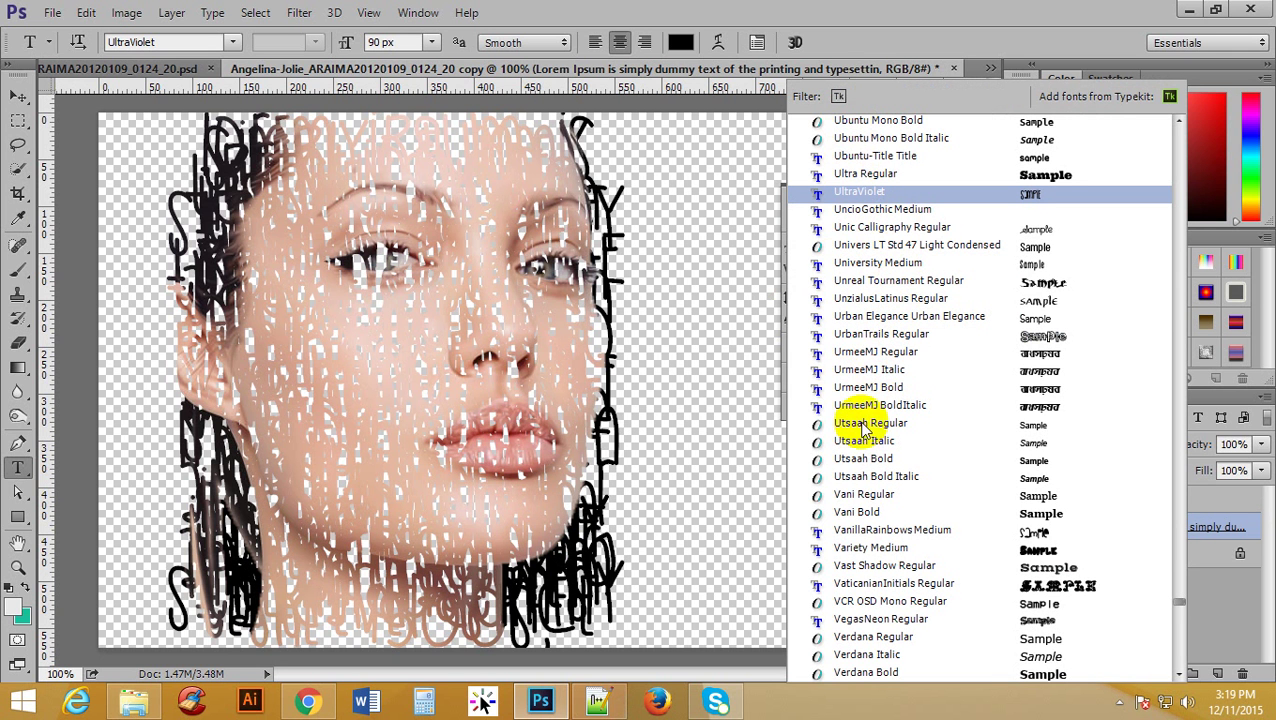
pyautogui.press('Down')
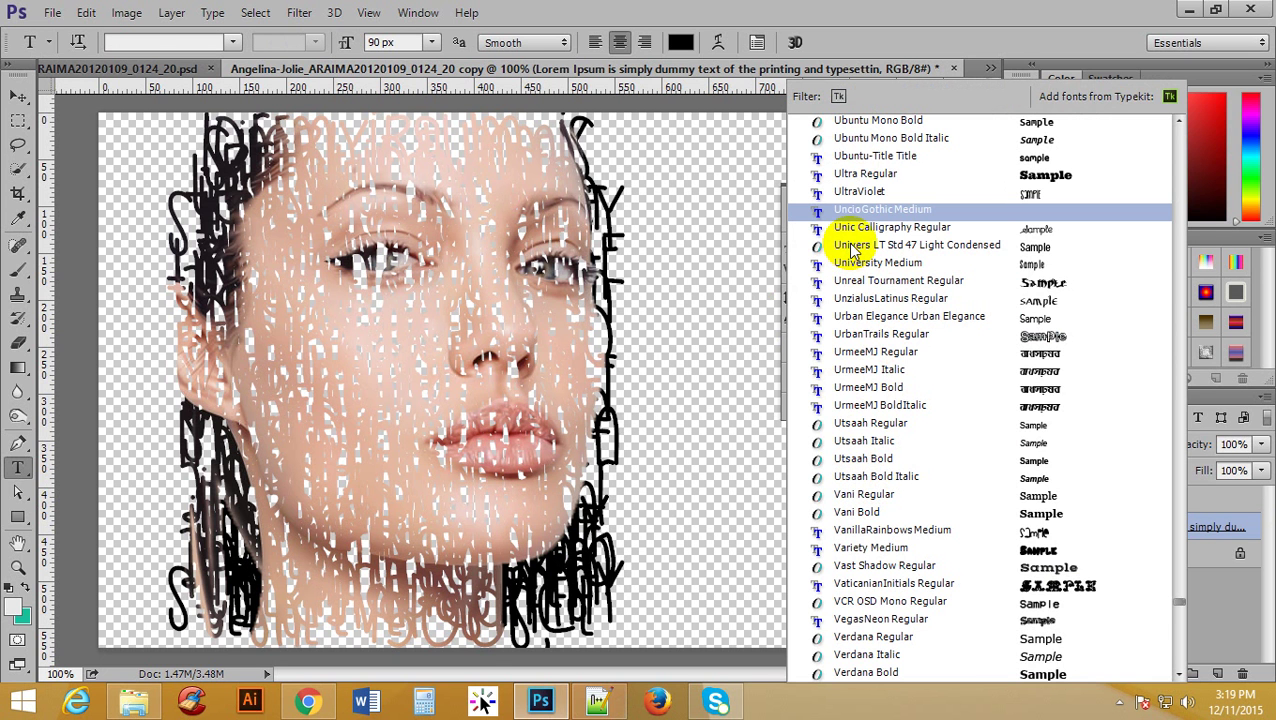
pyautogui.click(864, 494)
pyautogui.click(826, 248)
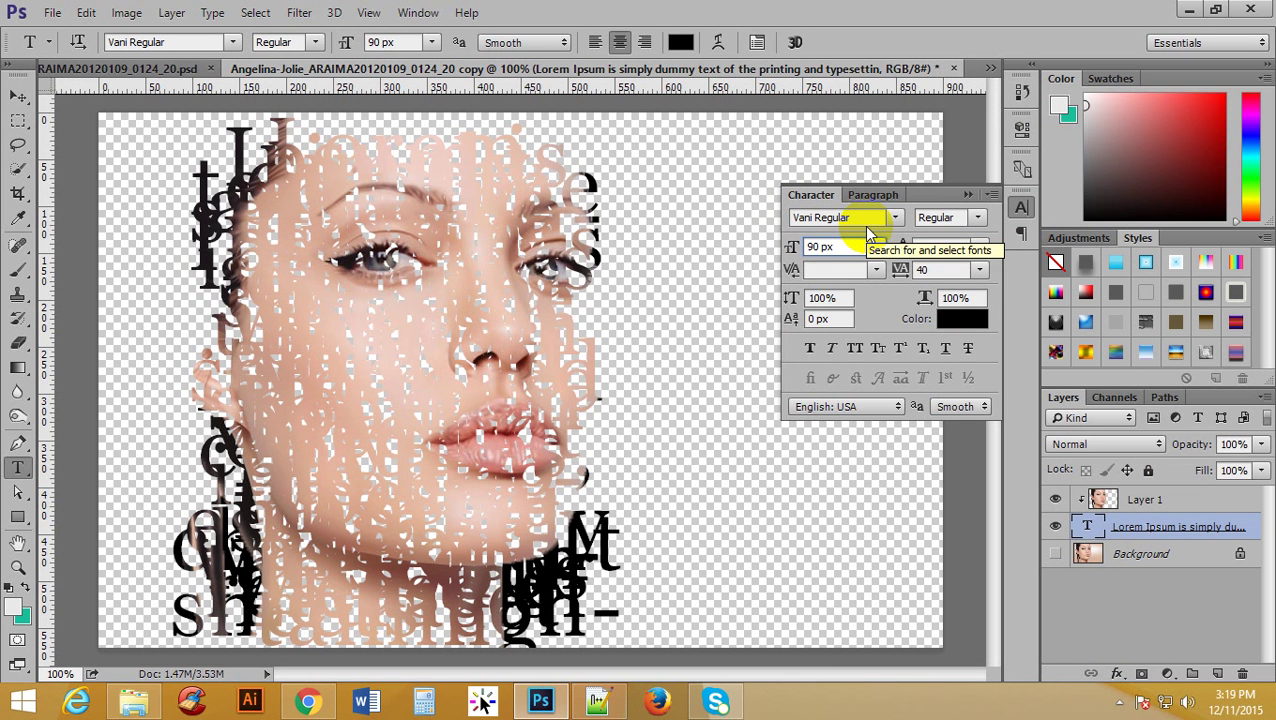
pyautogui.click(975, 216)
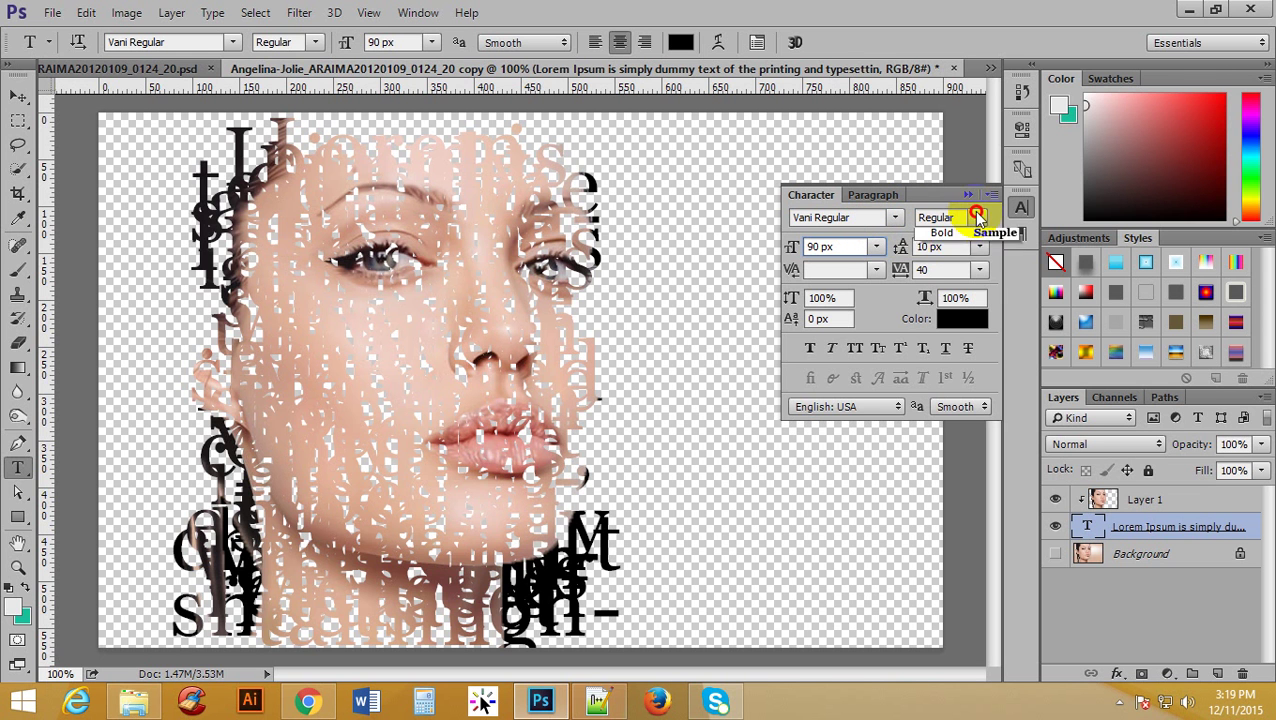
pyautogui.click(975, 252)
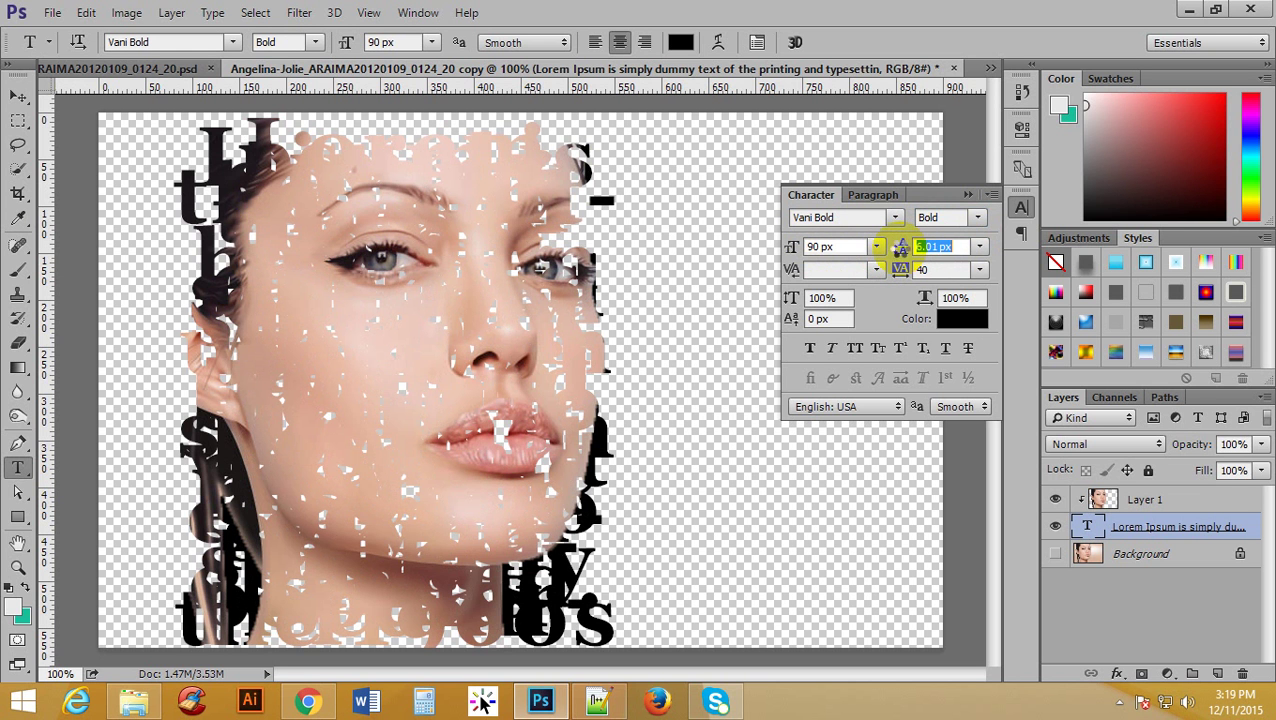
# Adjust the Lorem Ipsum text's spacing to a leading of 16.01 px and a tracking of 0
pyautogui.moveTo(900, 247); pyautogui.dragTo(897, 251)
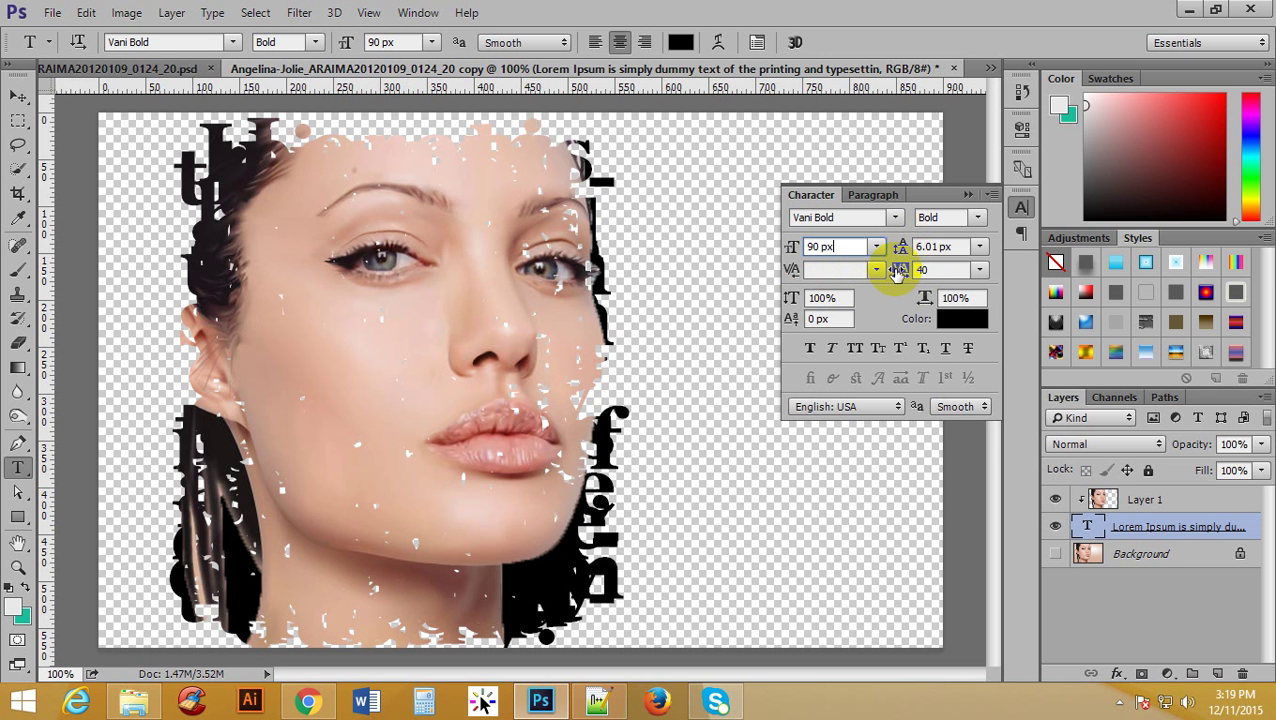
pyautogui.moveTo(898, 272); pyautogui.dragTo(901, 276)
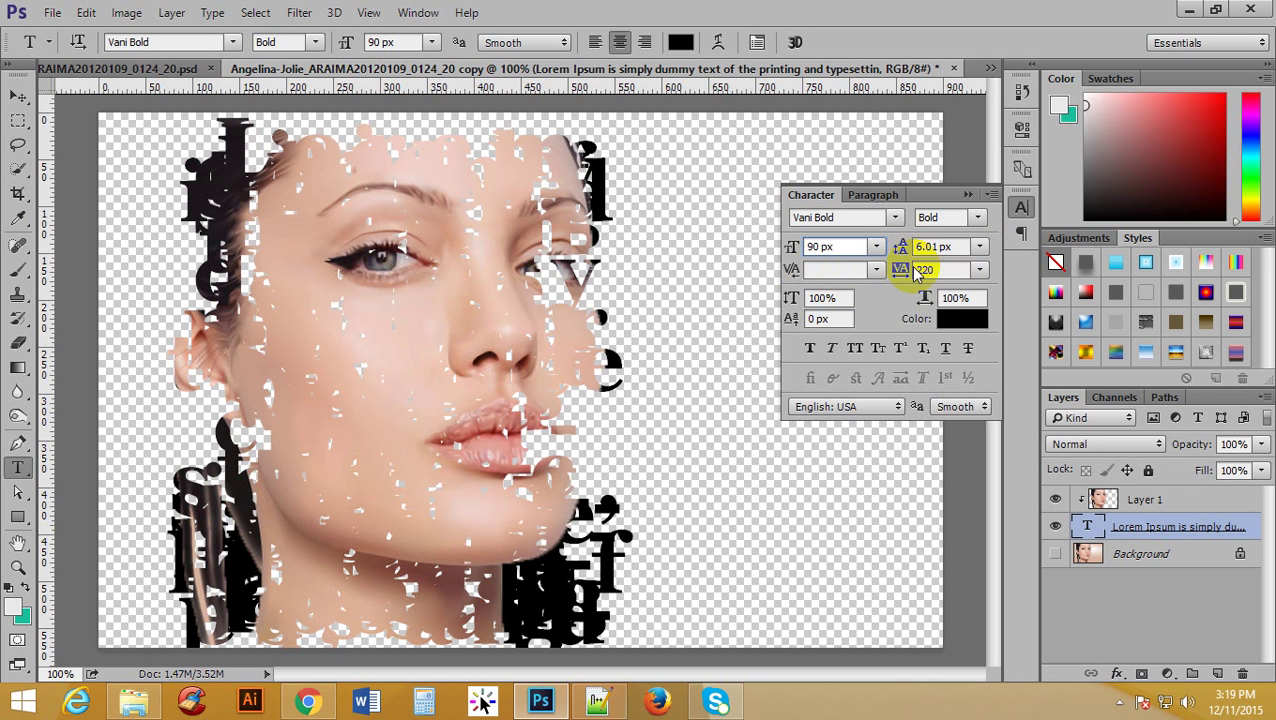
pyautogui.click(900, 270)
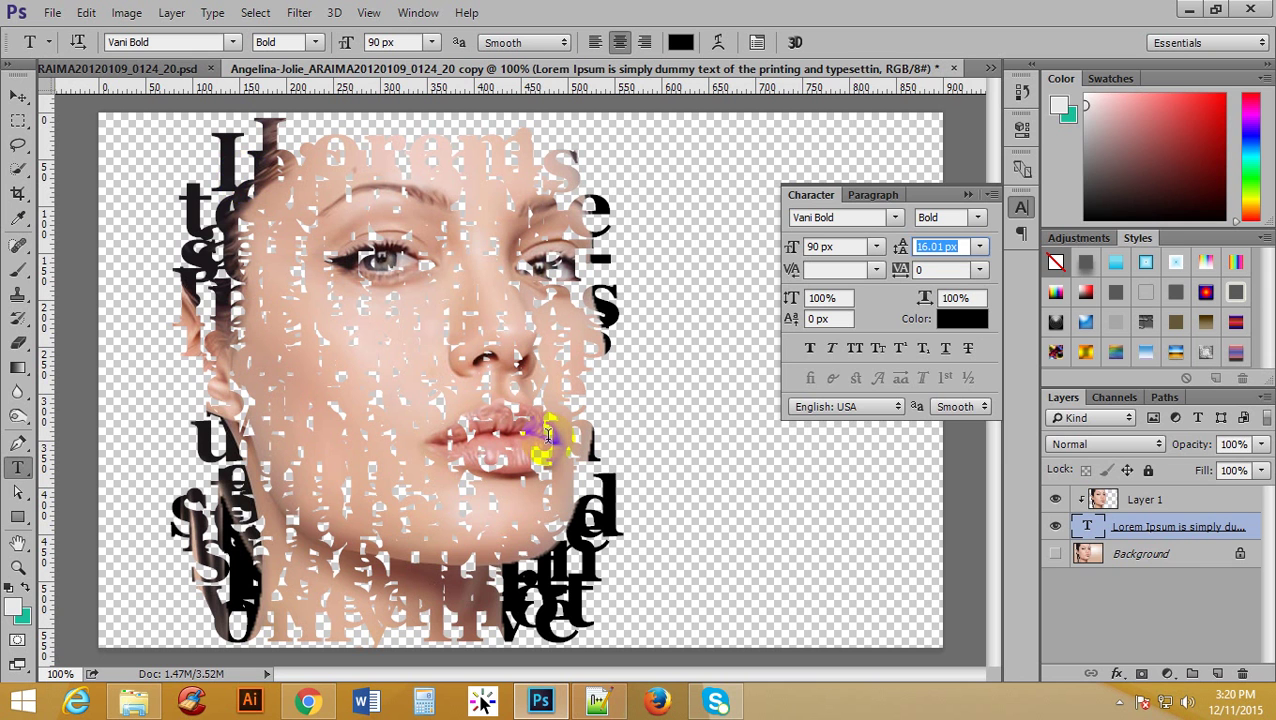
# Change the Lorem Ipsum text's font to Utsaah Italic, make Layer 1 active and collapse the character settings
pyautogui.click(895, 218)
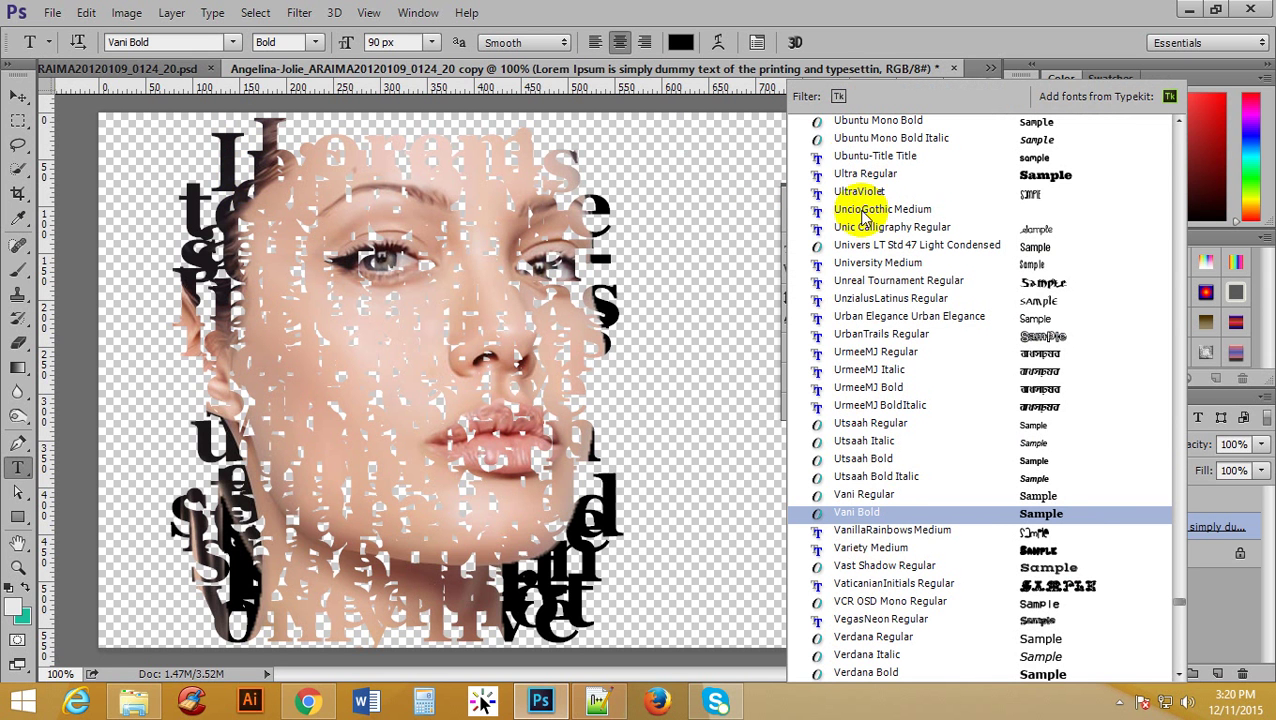
pyautogui.scroll(-2, 852, 160)
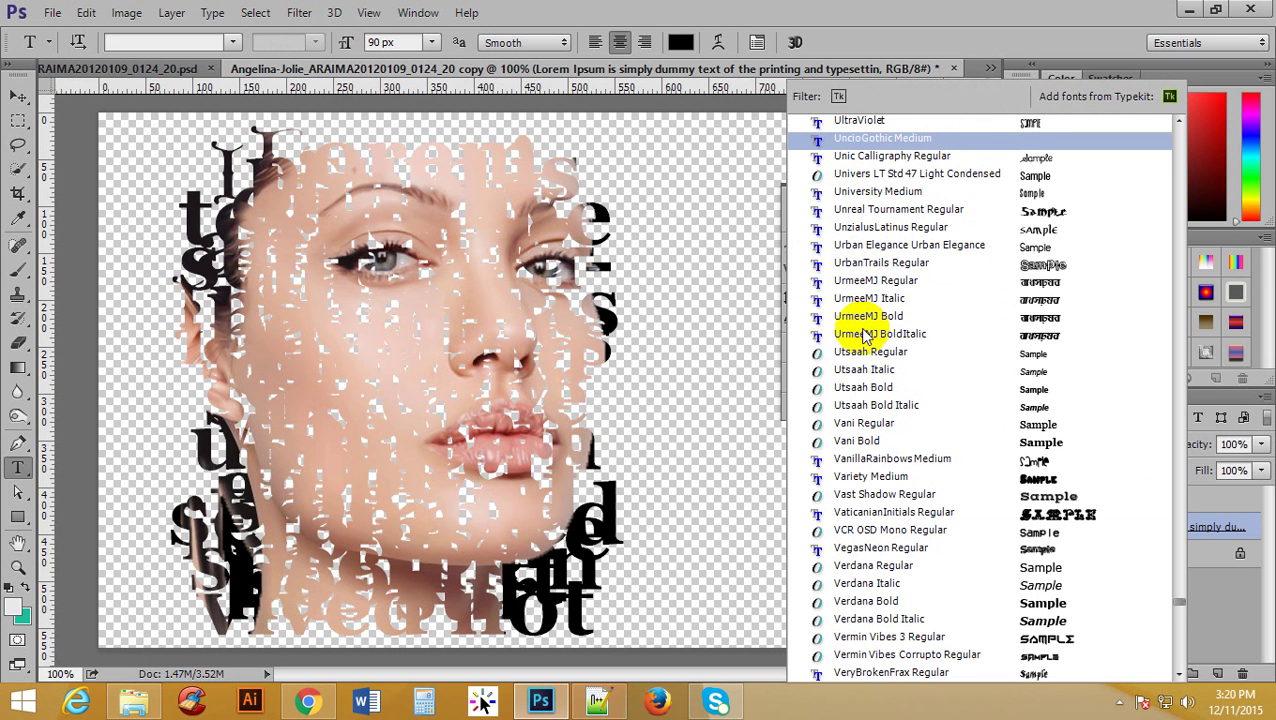
pyautogui.scroll(1, 855, 370)
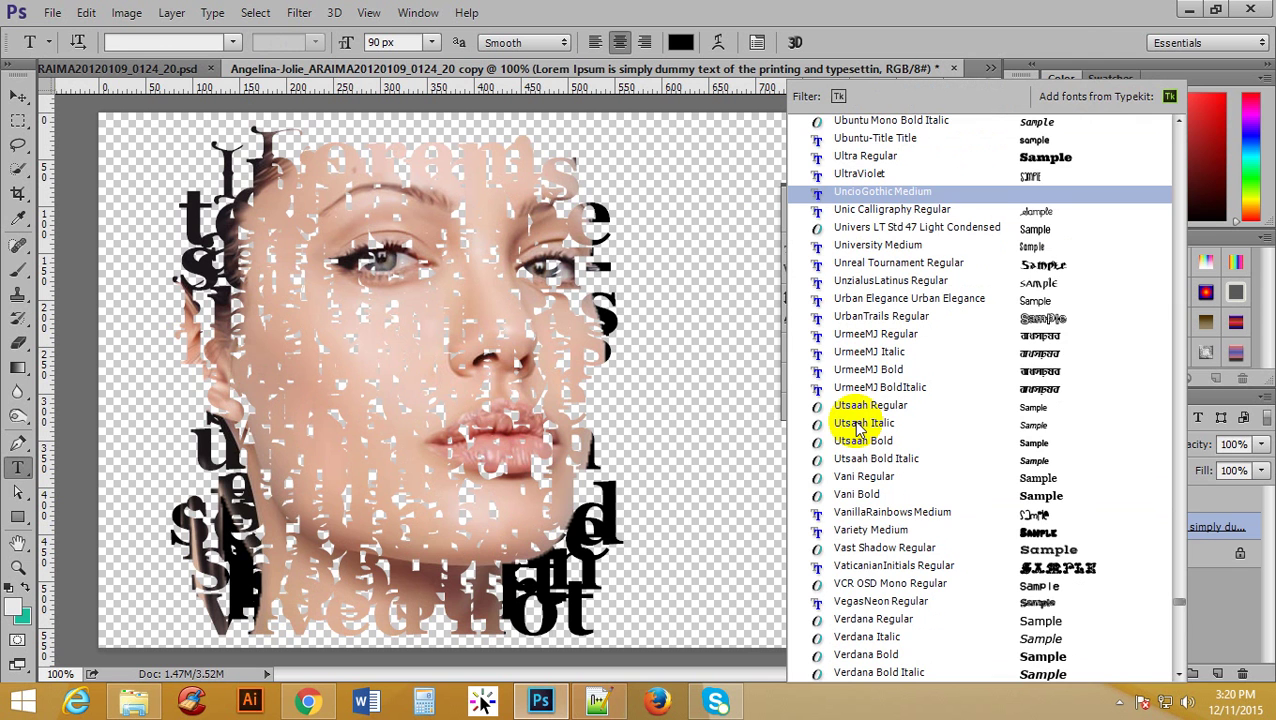
pyautogui.click(858, 424)
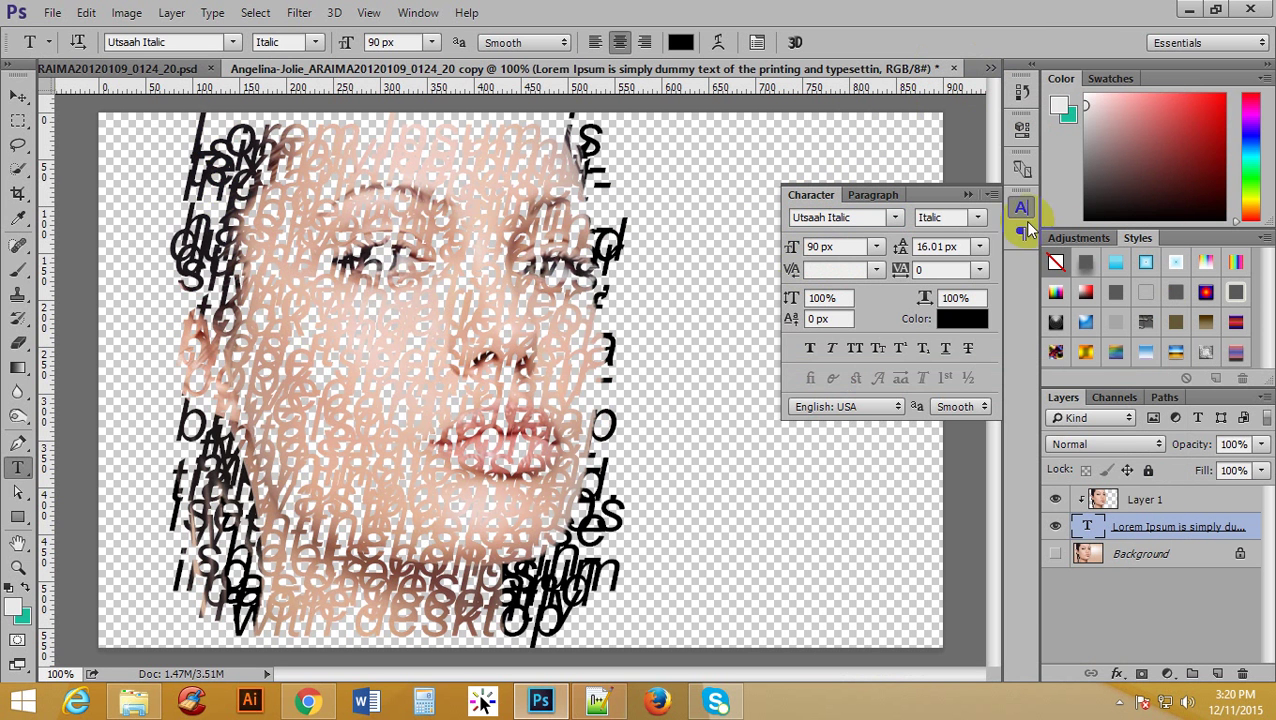
pyautogui.click(1177, 499)
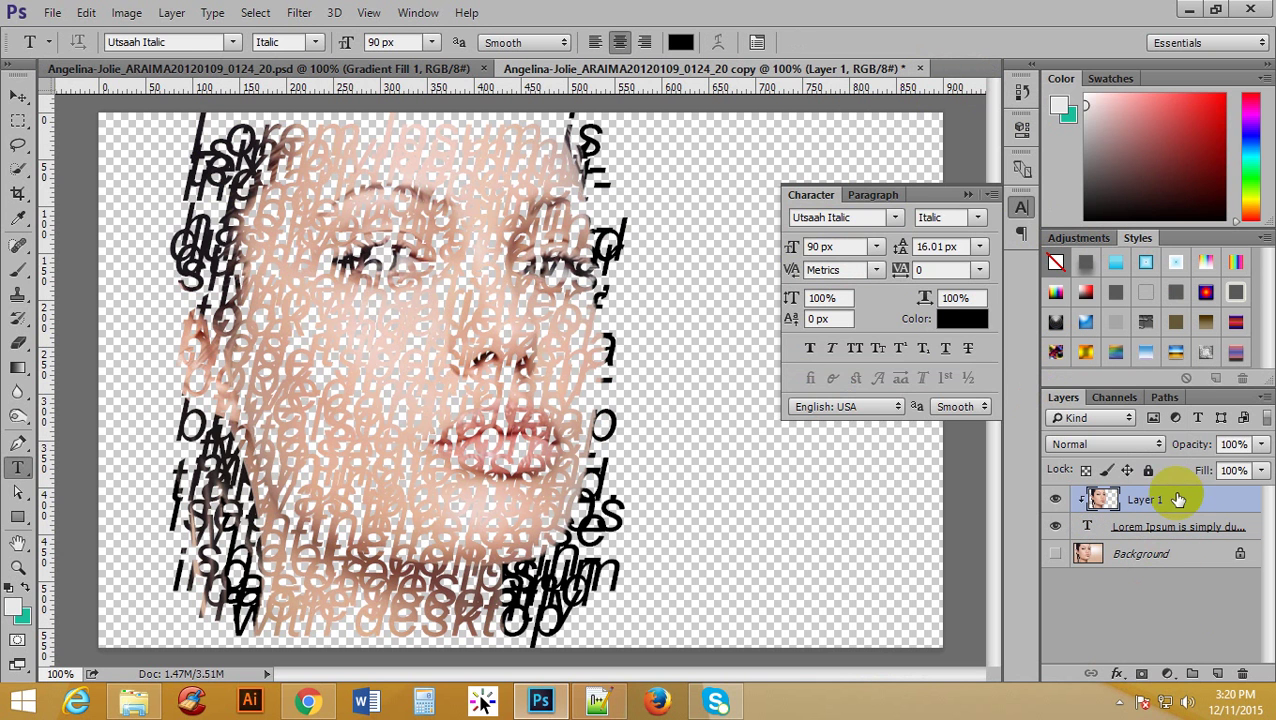
pyautogui.click(967, 195)
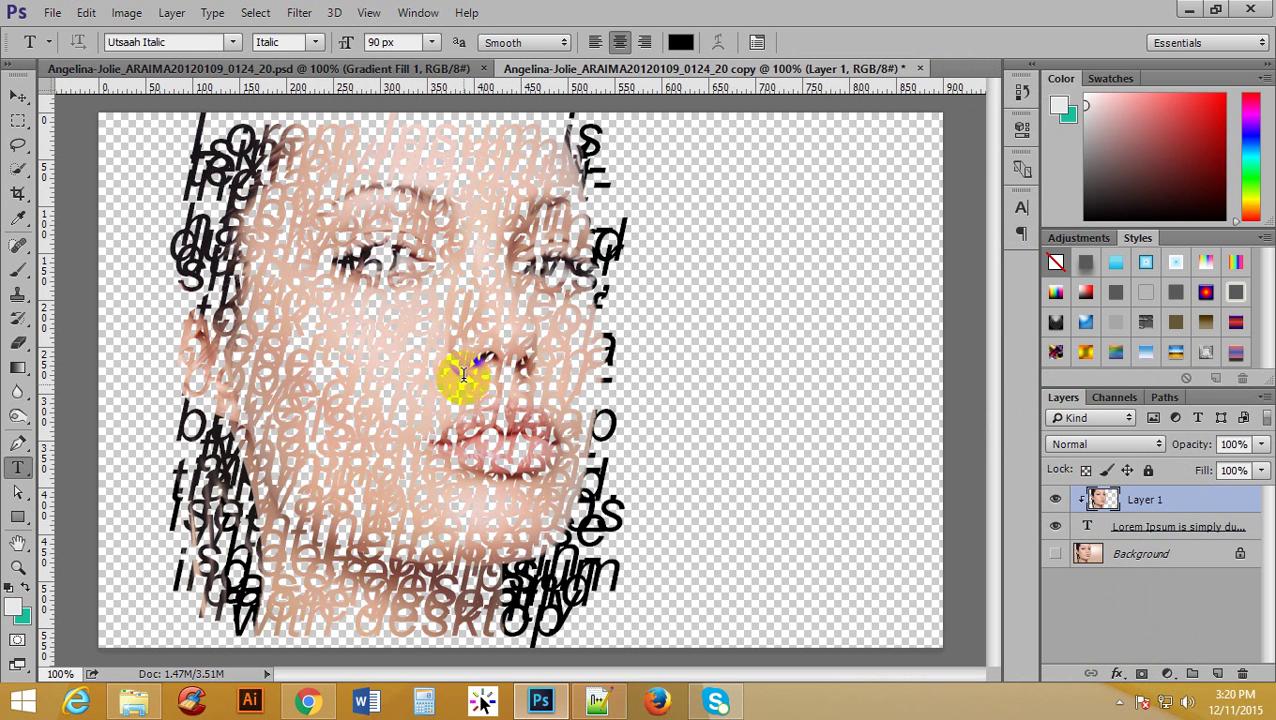
# Add a new layer directly above the Background layer and fill it with the teal background color
pyautogui.click(1146, 556)
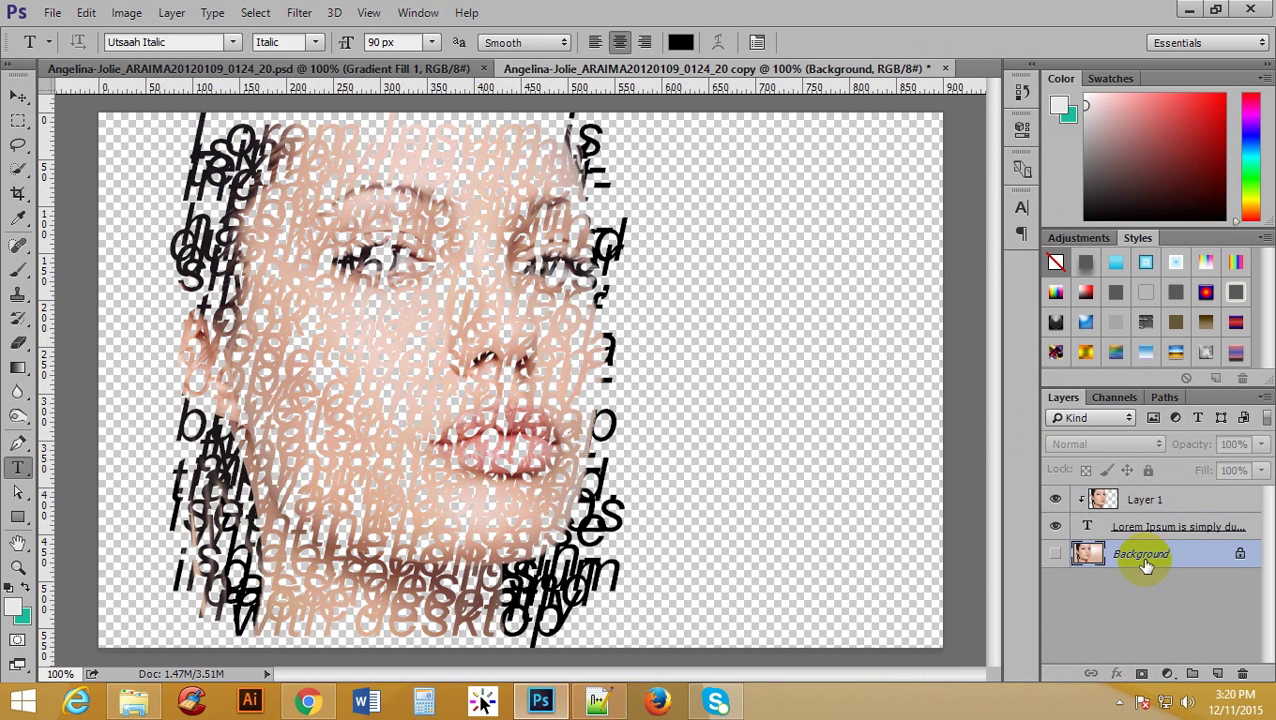
pyautogui.click(1217, 673)
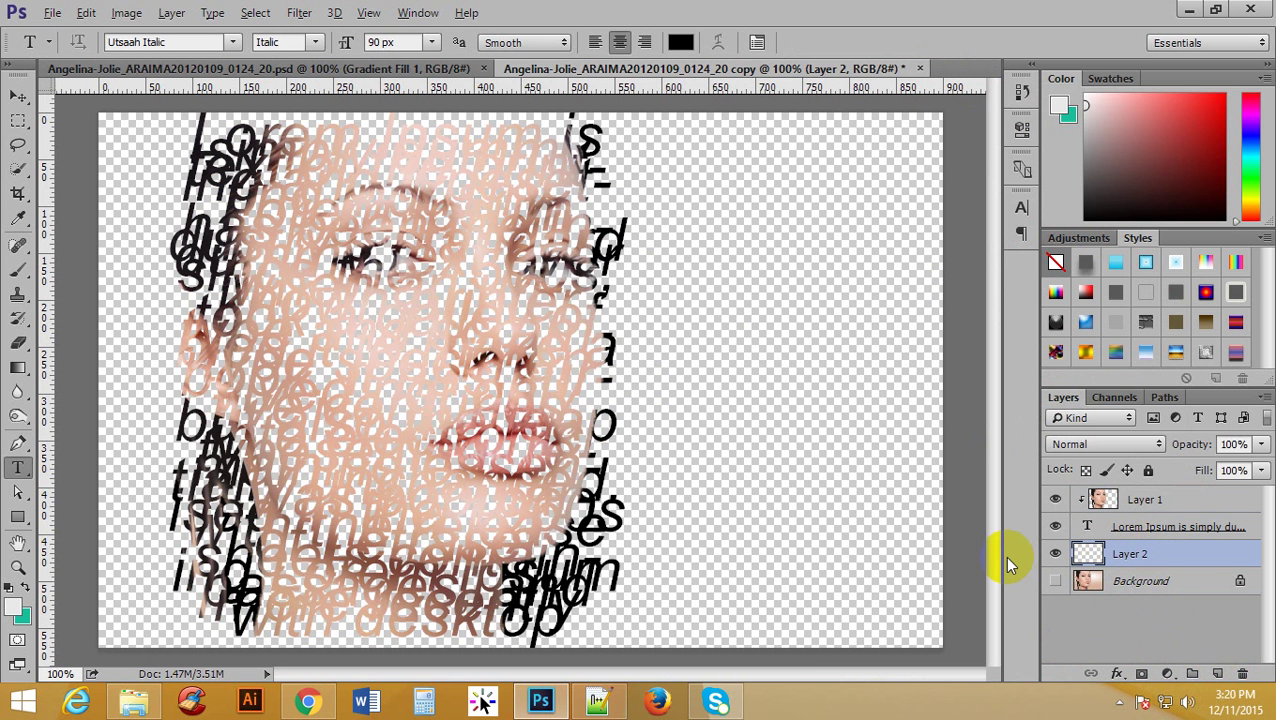
pyautogui.hotkey('alt', 'BackSpace')
pyautogui.hotkey('ctrl', 'BackSpace')
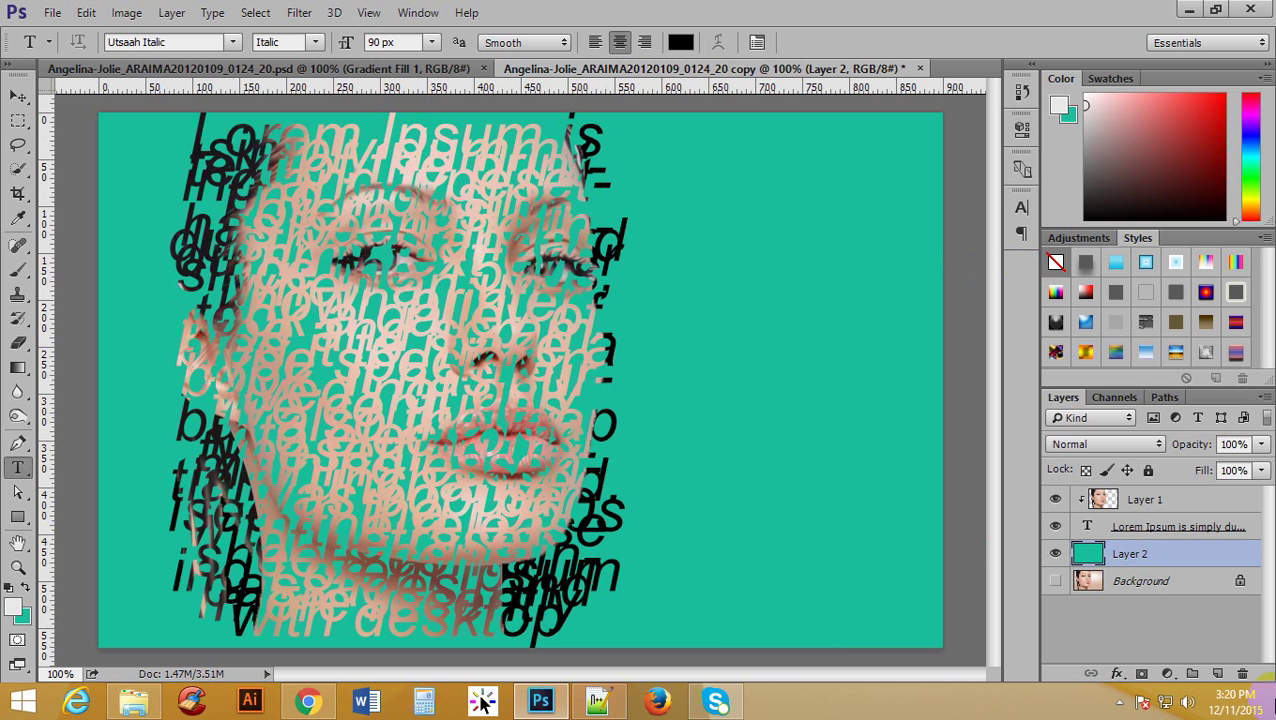
# Add a Gradient Fill layer above Layer 1 using the Violet, Orange preset
pyautogui.click(1155, 498)
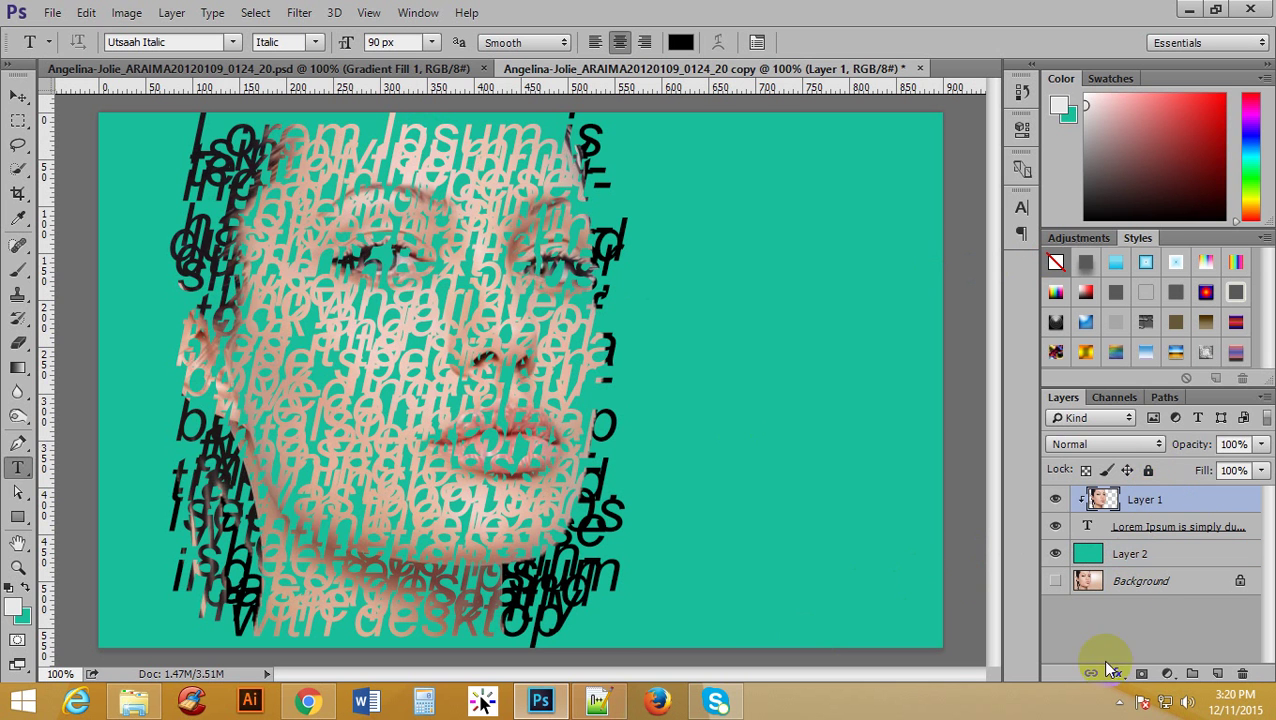
pyautogui.click(1167, 674)
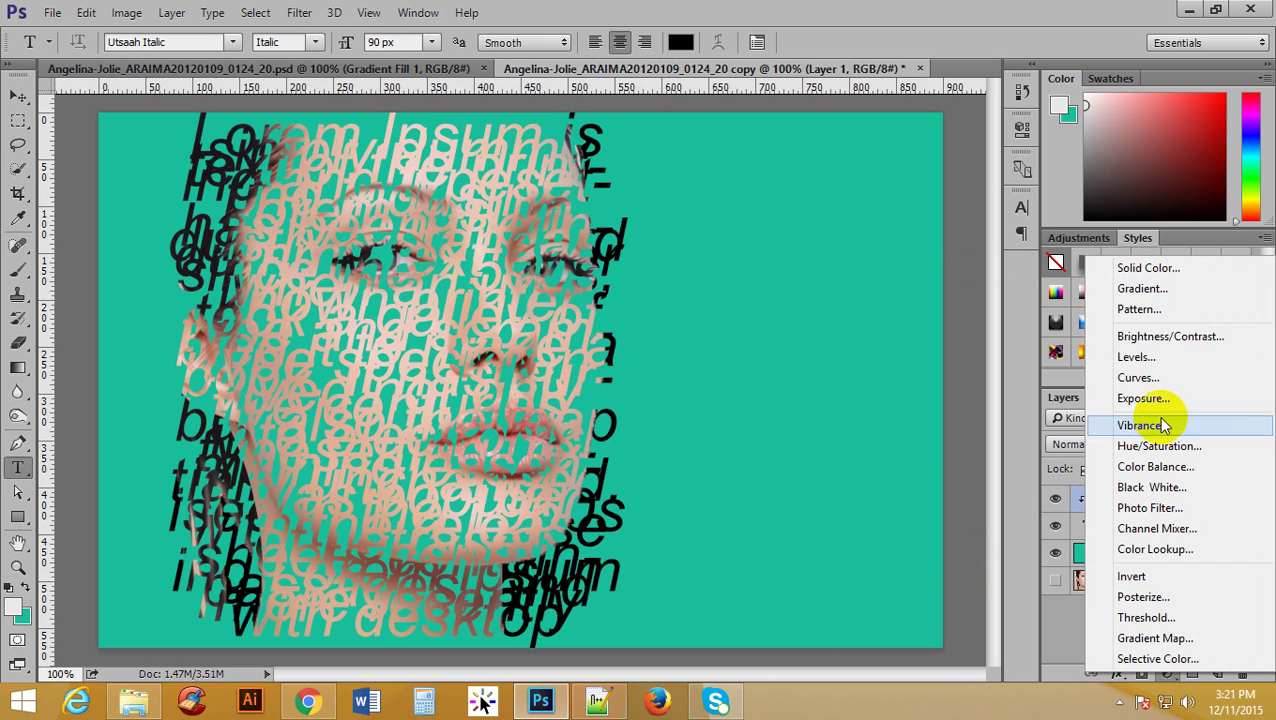
pyautogui.click(1160, 288)
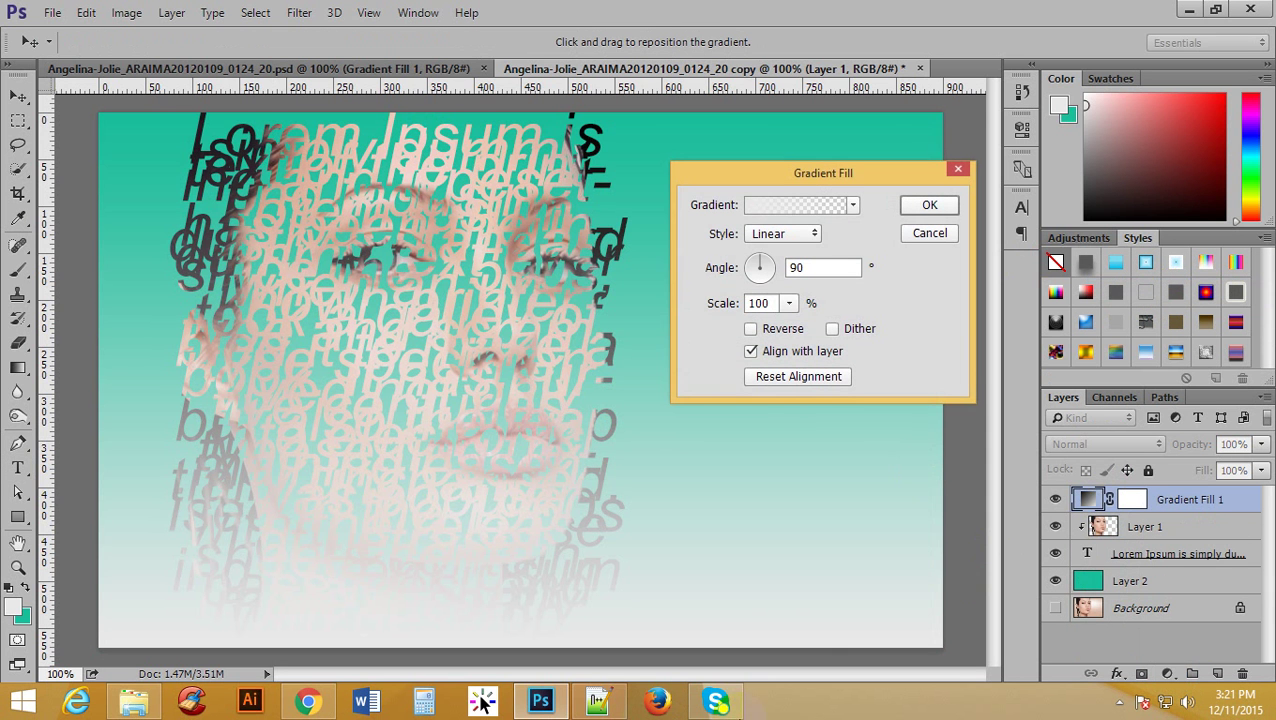
pyautogui.moveTo(844, 182); pyautogui.dragTo(852, 121)
pyautogui.click(822, 149)
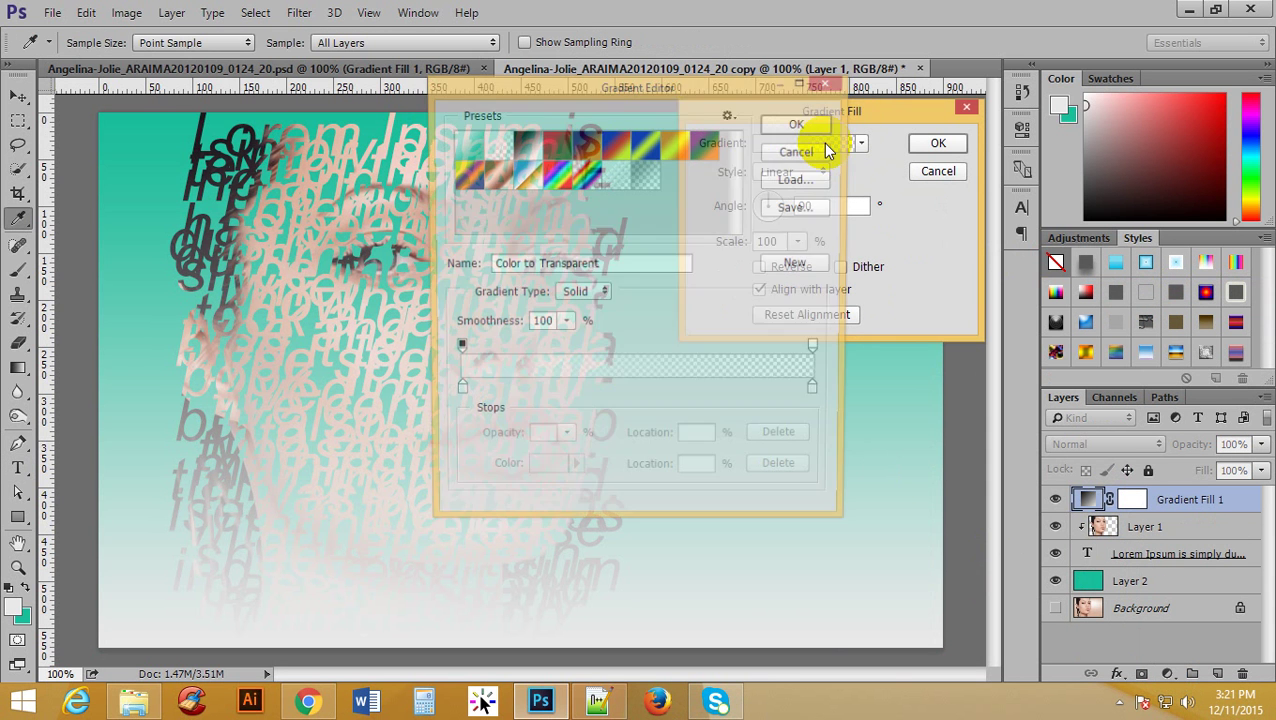
pyautogui.click(585, 150)
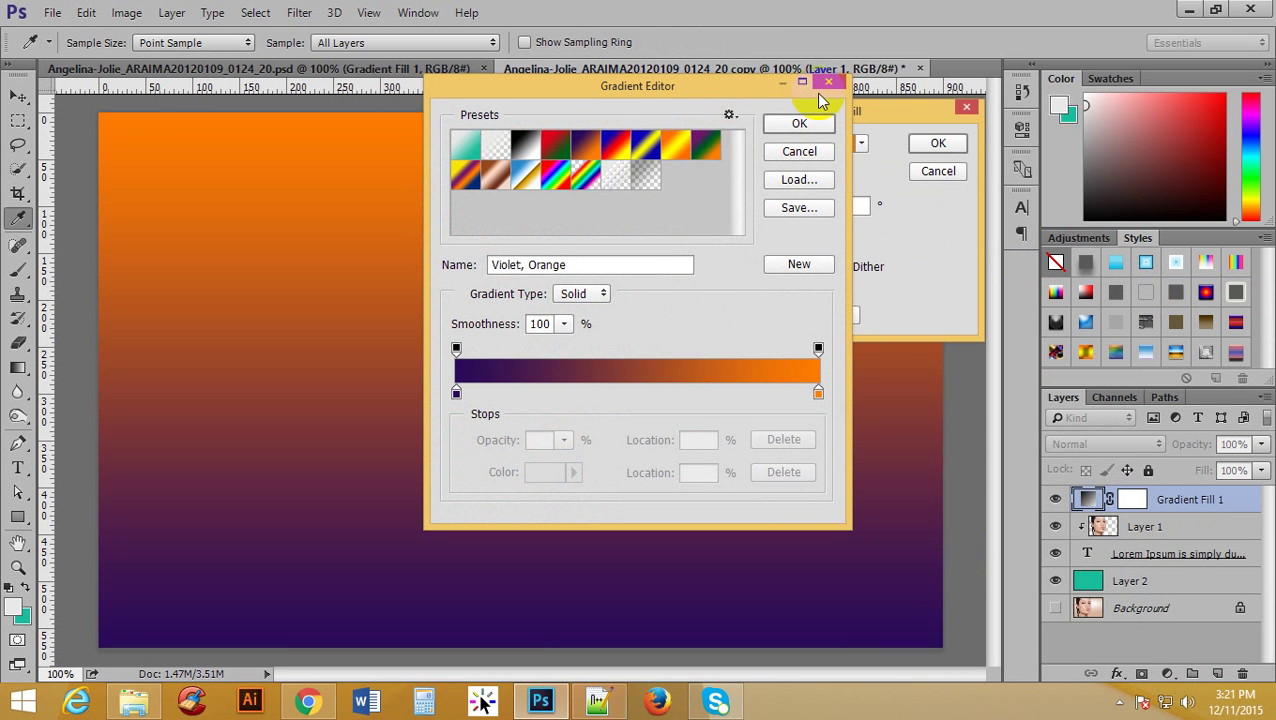
pyautogui.click(800, 122)
# Accept the linear gradient fill at a 90° angle and set its layer's blend mode to Overlay
pyautogui.moveTo(800, 110); pyautogui.dragTo(905, 93)
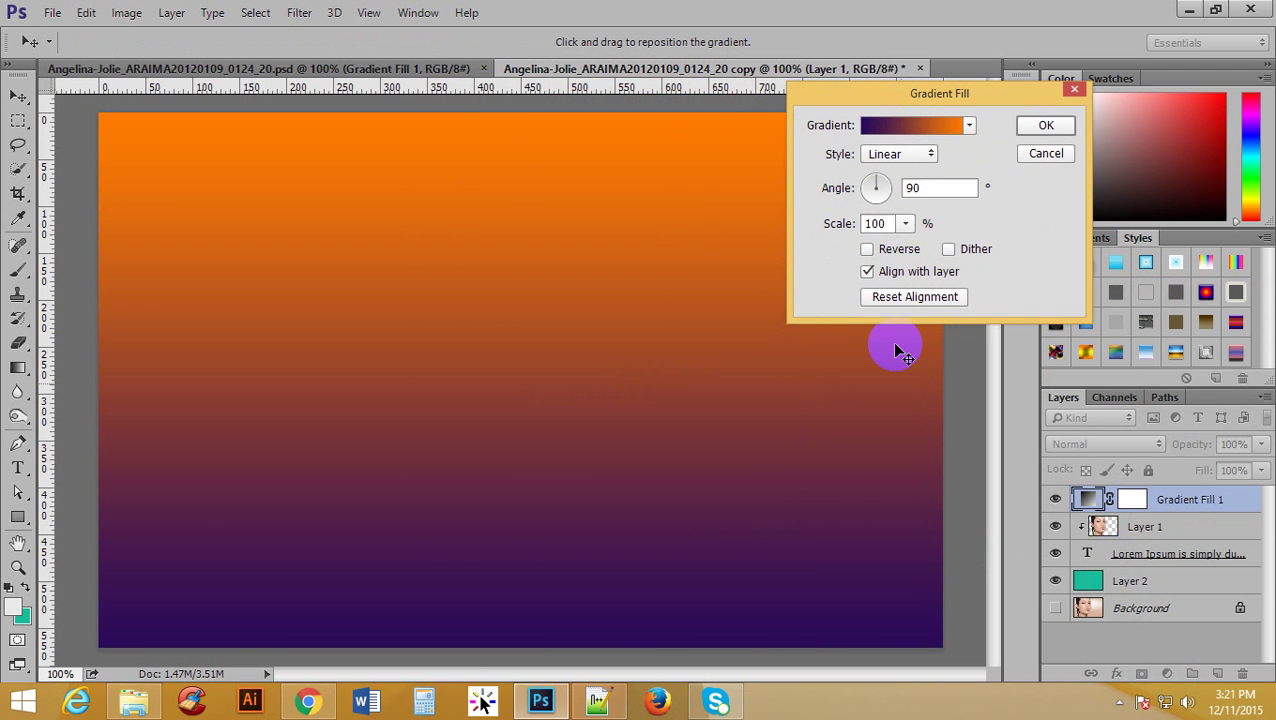
pyautogui.doubleClick(911, 187)
pyautogui.press('BackSpace')
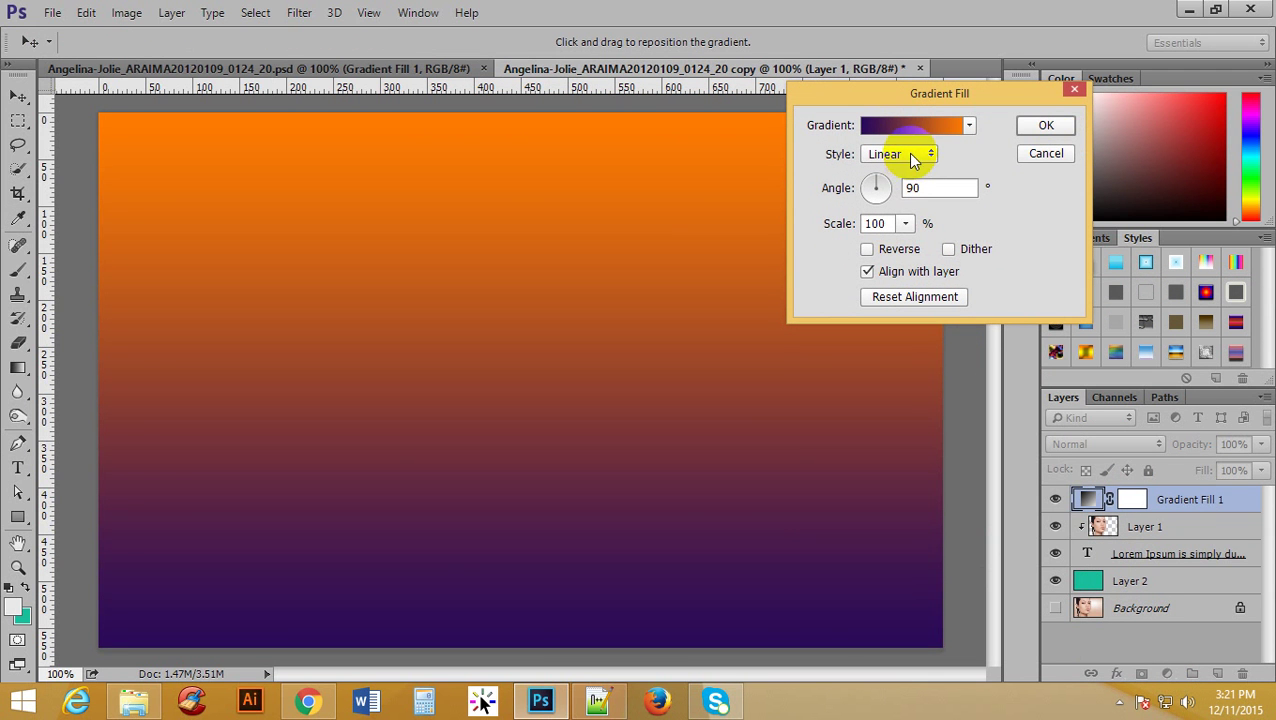
pyautogui.click(1046, 125)
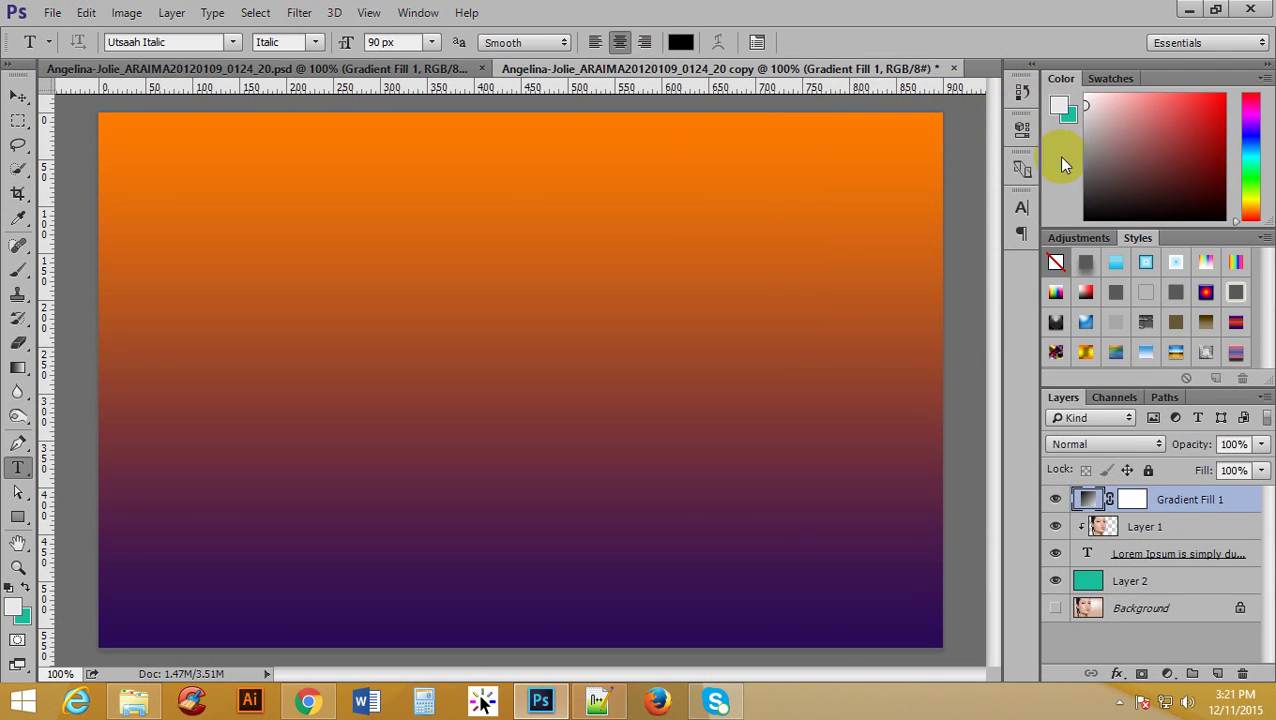
pyautogui.click(1107, 443)
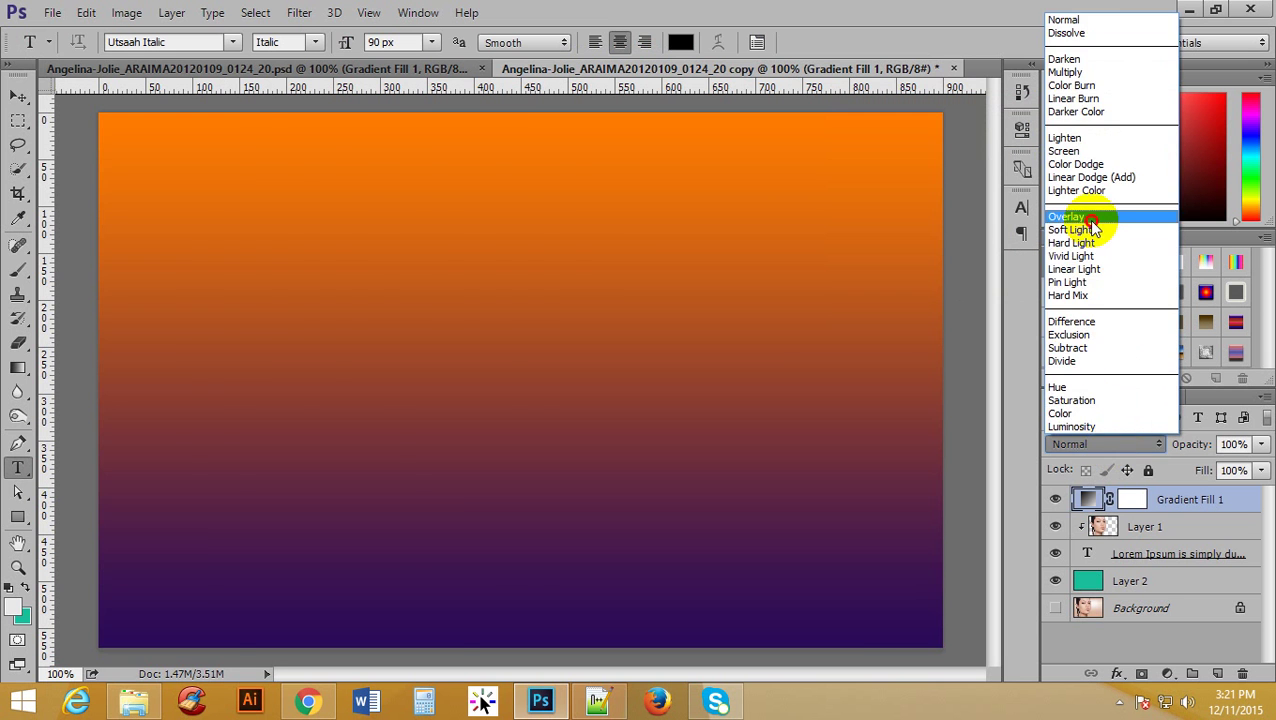
pyautogui.click(1100, 213)
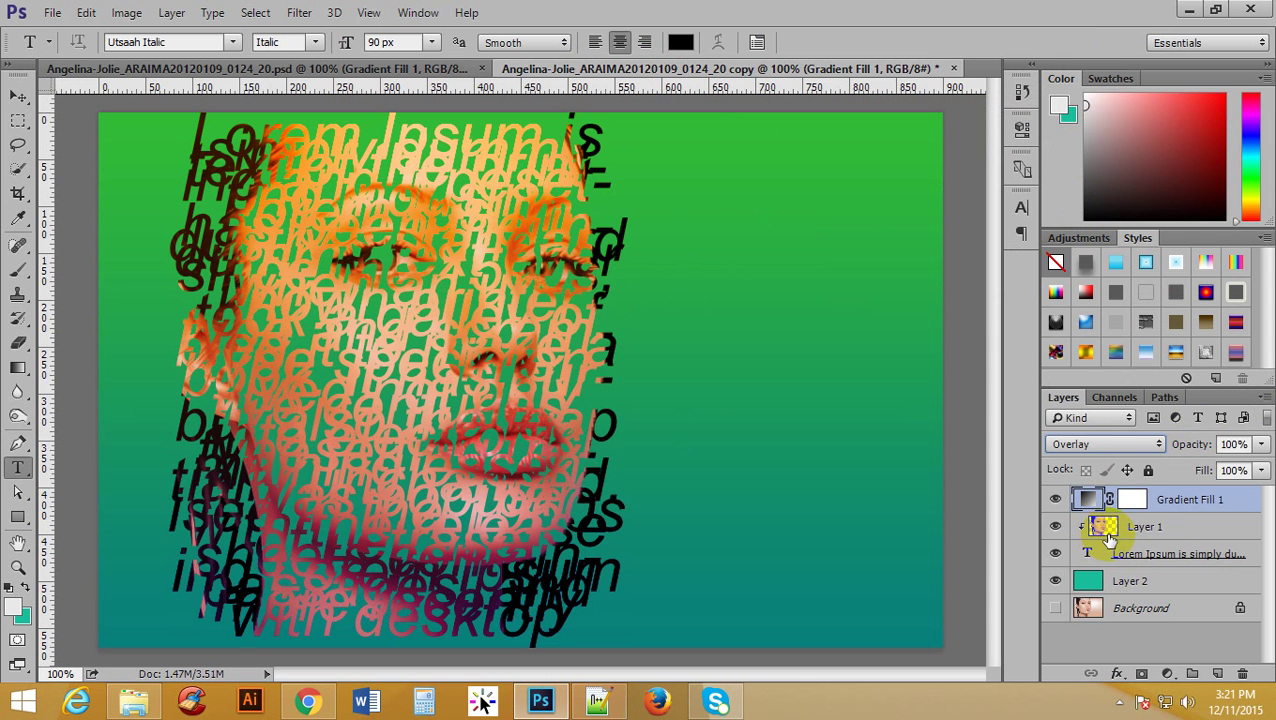
# Create a clipping mask from the Gradient Fill 1 layer so it affects only the portrait text
pyautogui.rightClick(1238, 506)
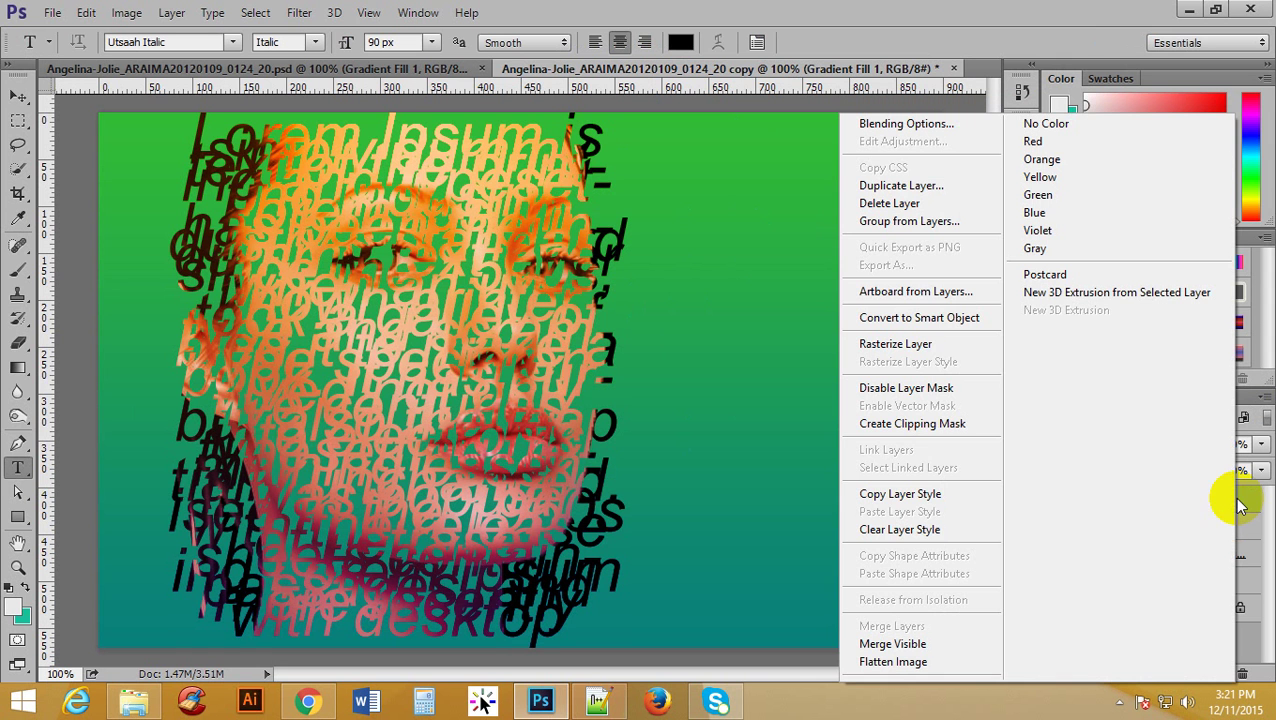
pyautogui.click(912, 423)
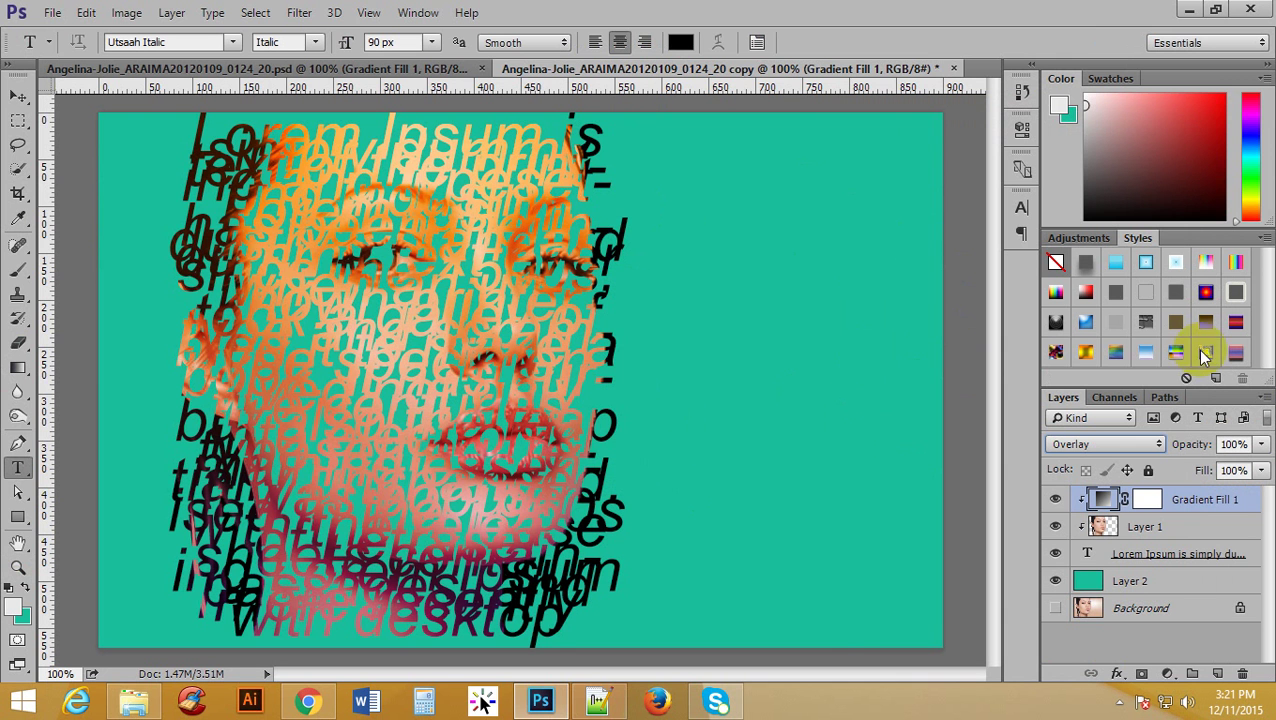
# Select all the Lorem Ipsum text for editing and change its font to Typography times Regular
pyautogui.doubleClick(1088, 551)
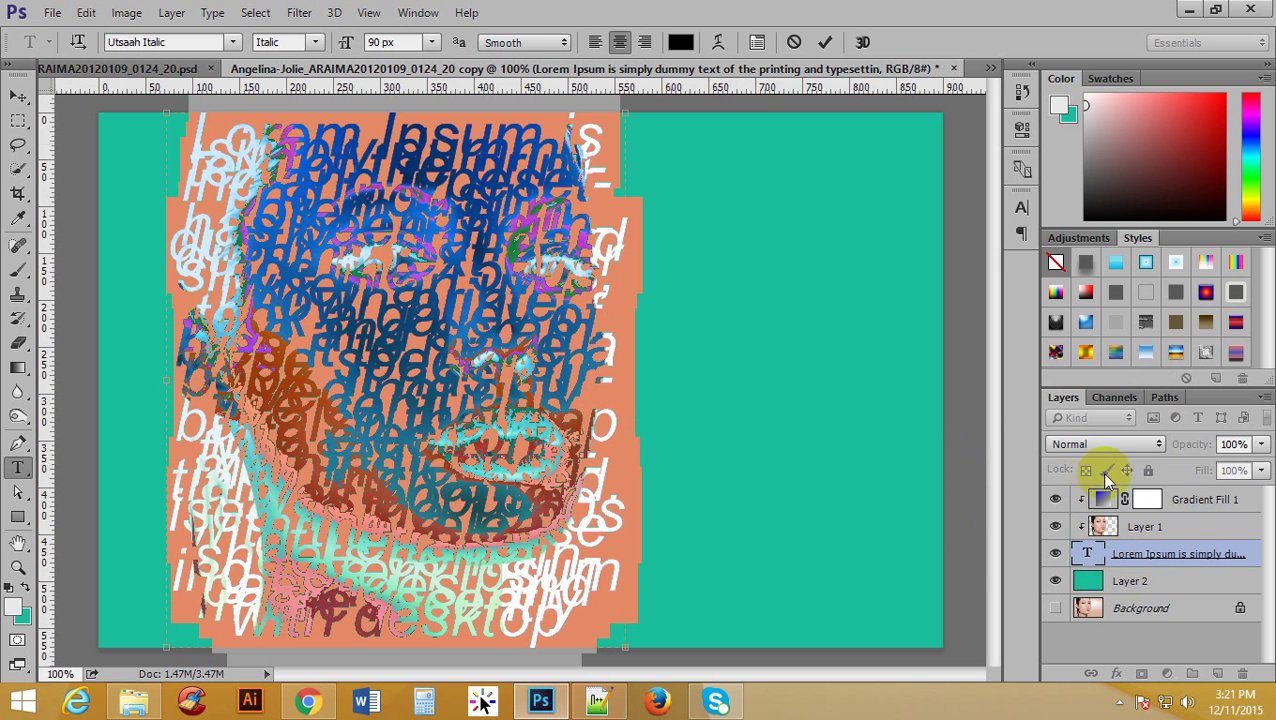
pyautogui.click(757, 44)
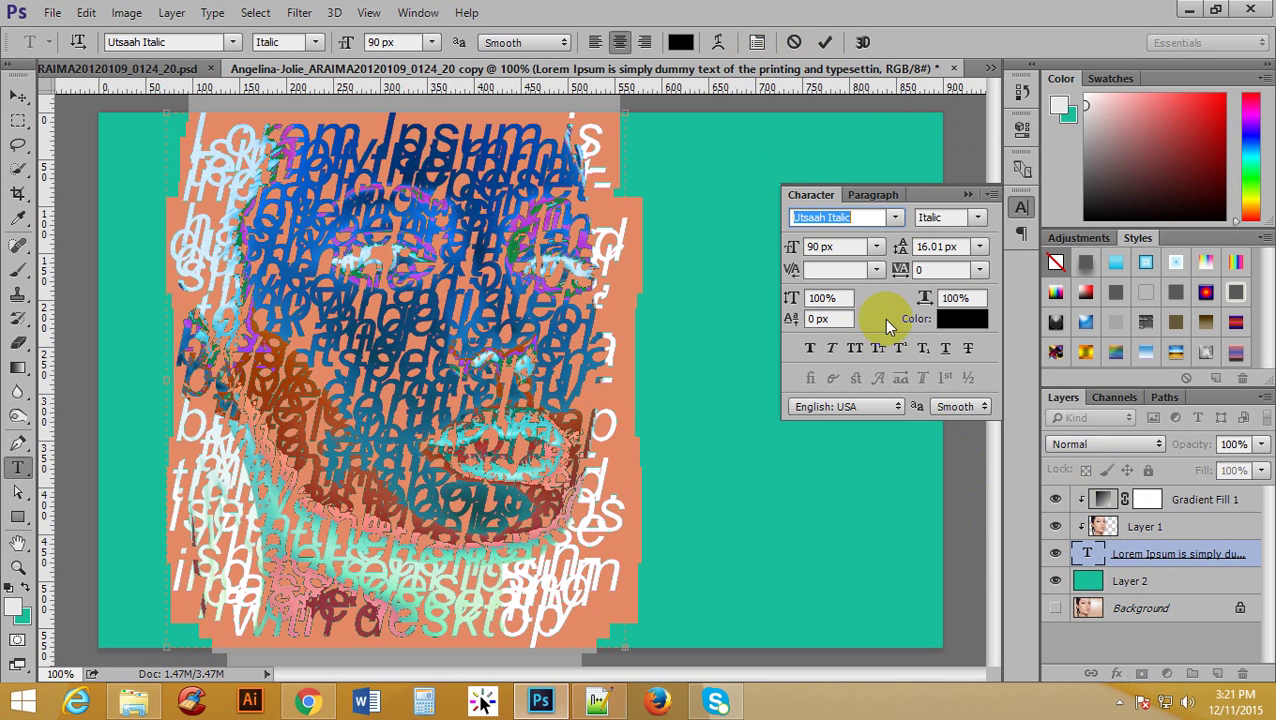
pyautogui.click(852, 217)
pyautogui.click(977, 220)
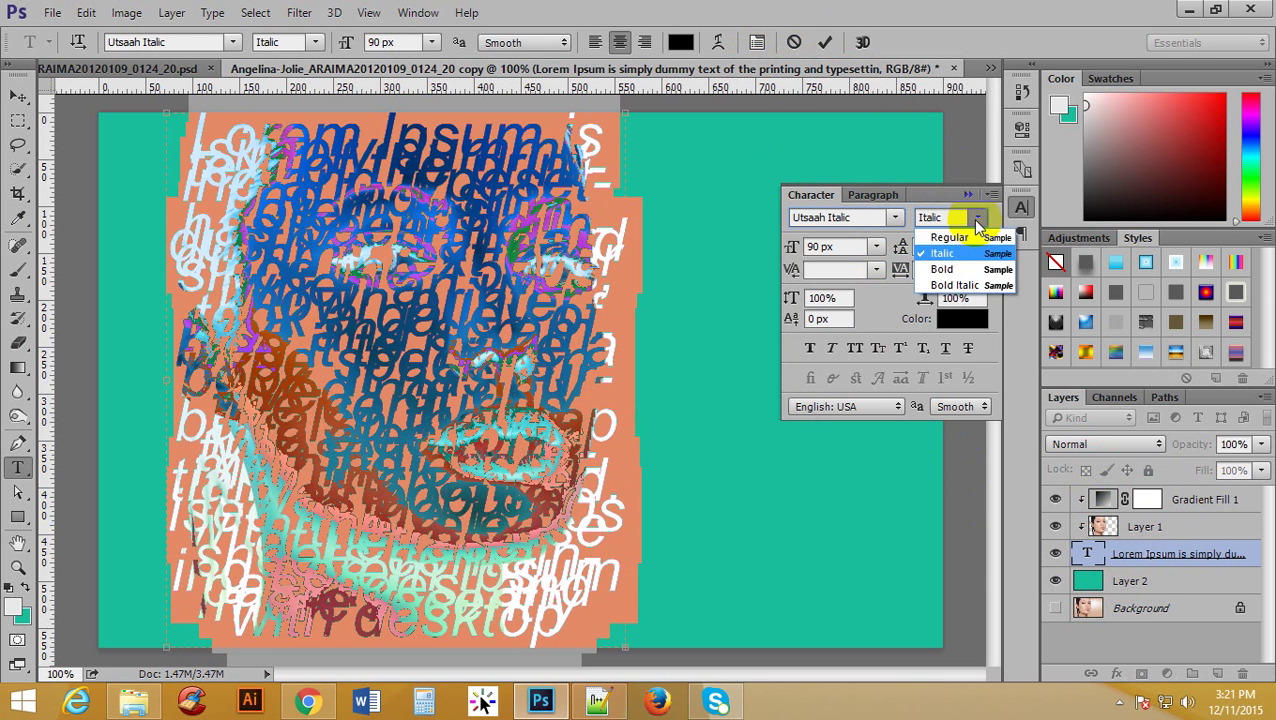
pyautogui.click(975, 244)
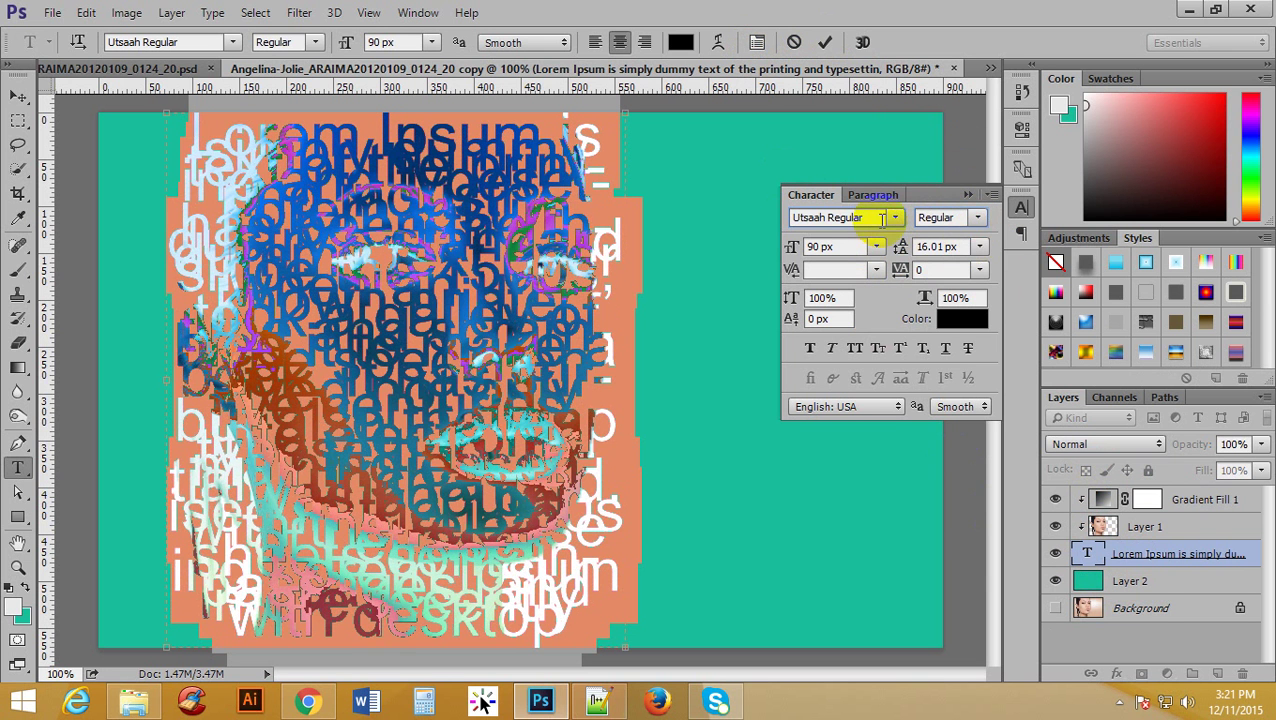
pyautogui.click(891, 220)
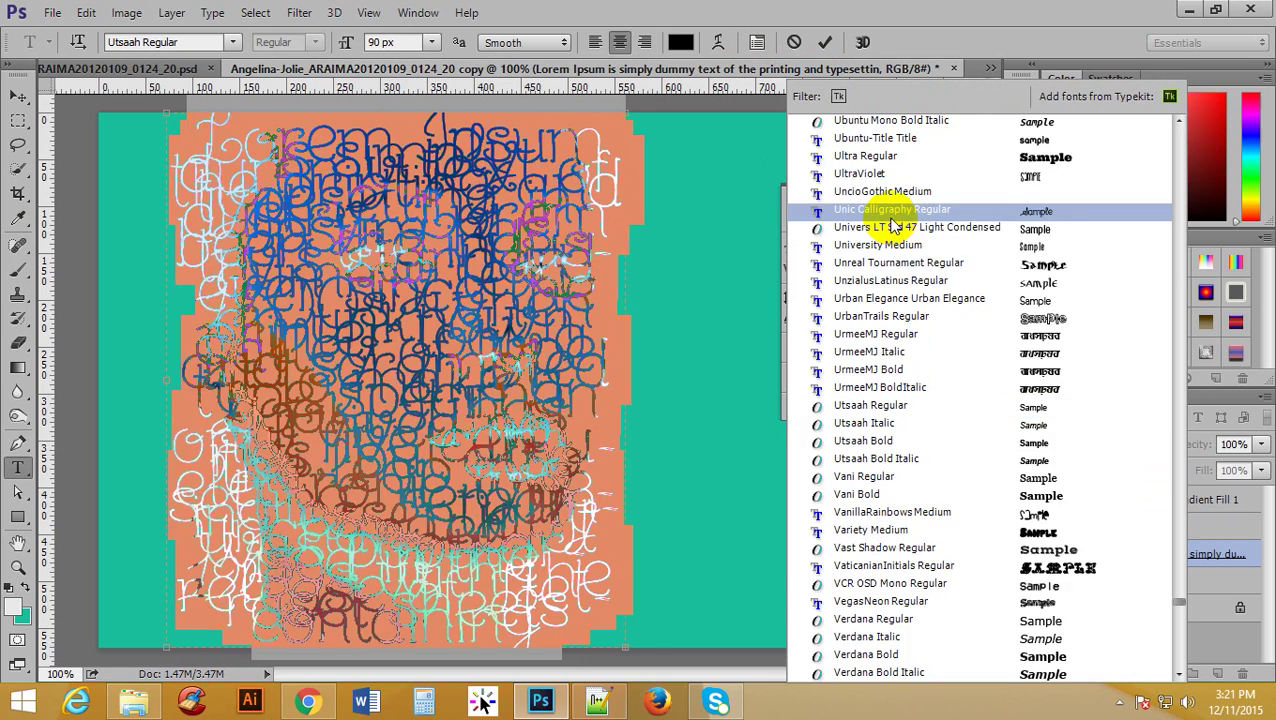
pyautogui.scroll(1, 893, 223)
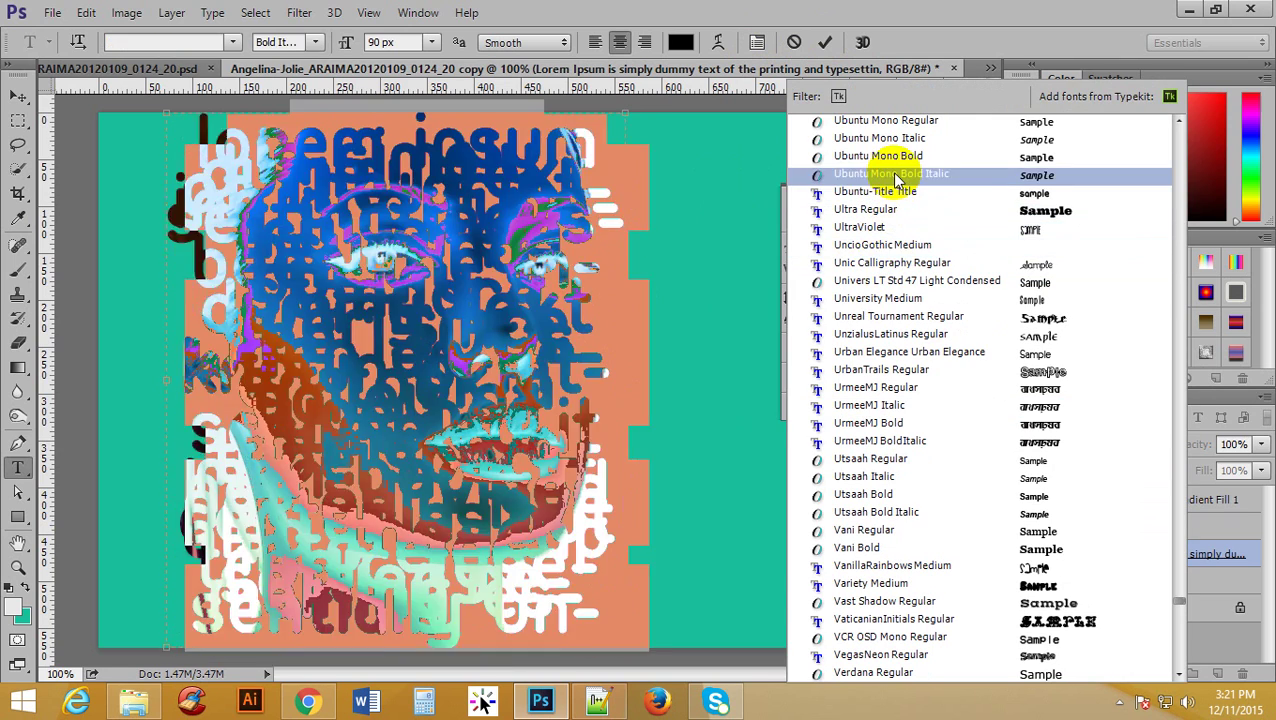
pyautogui.scroll(1, 893, 185)
pyautogui.scroll(1, 893, 193)
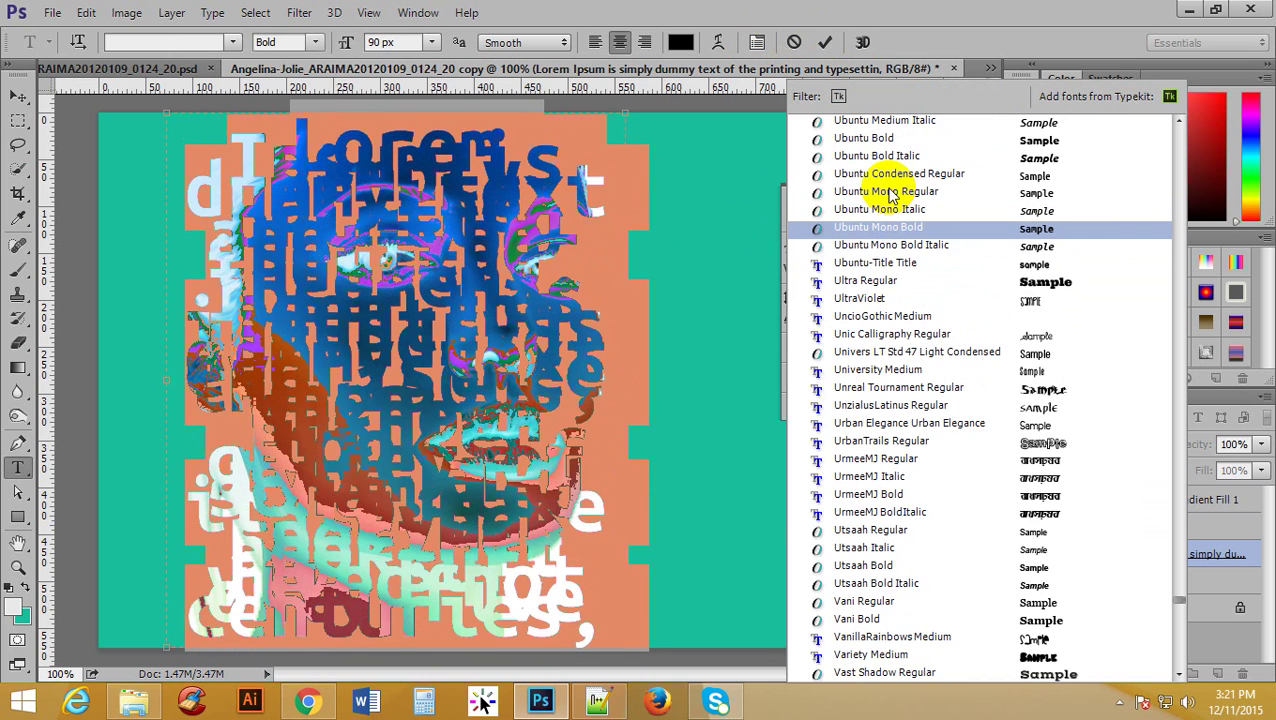
pyautogui.scroll(1, 890, 195)
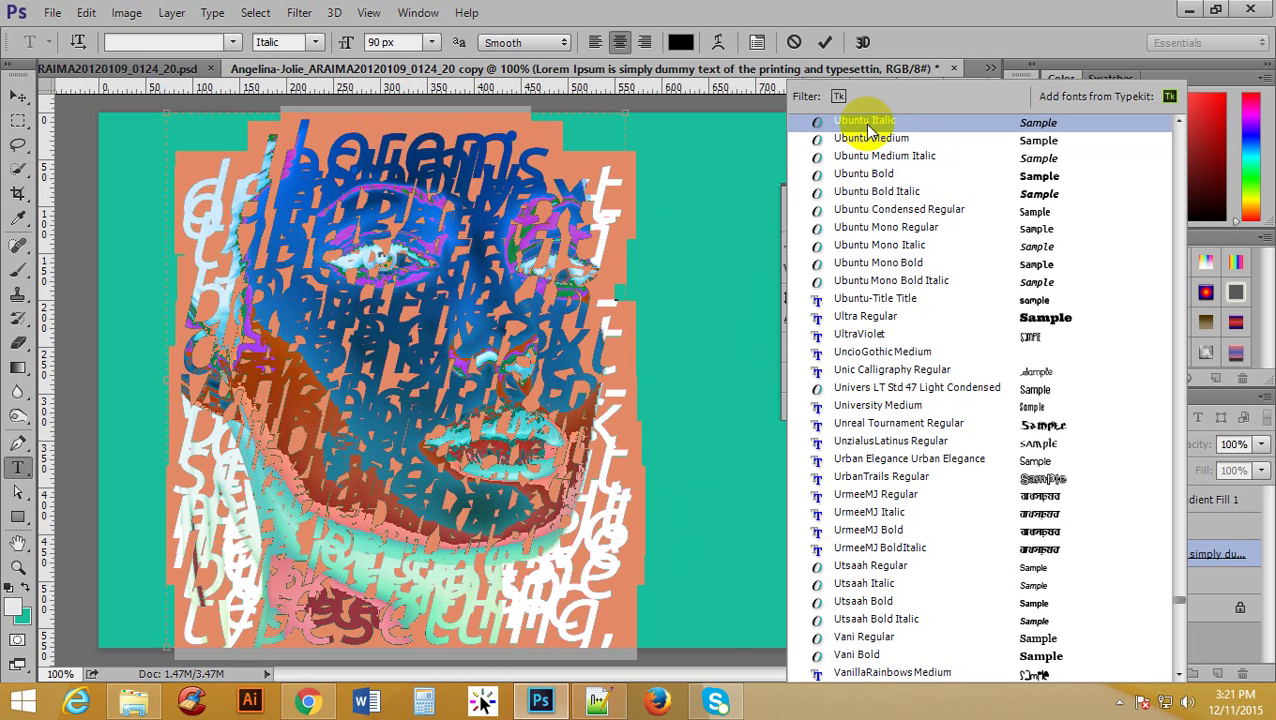
pyautogui.scroll(4, 866, 134)
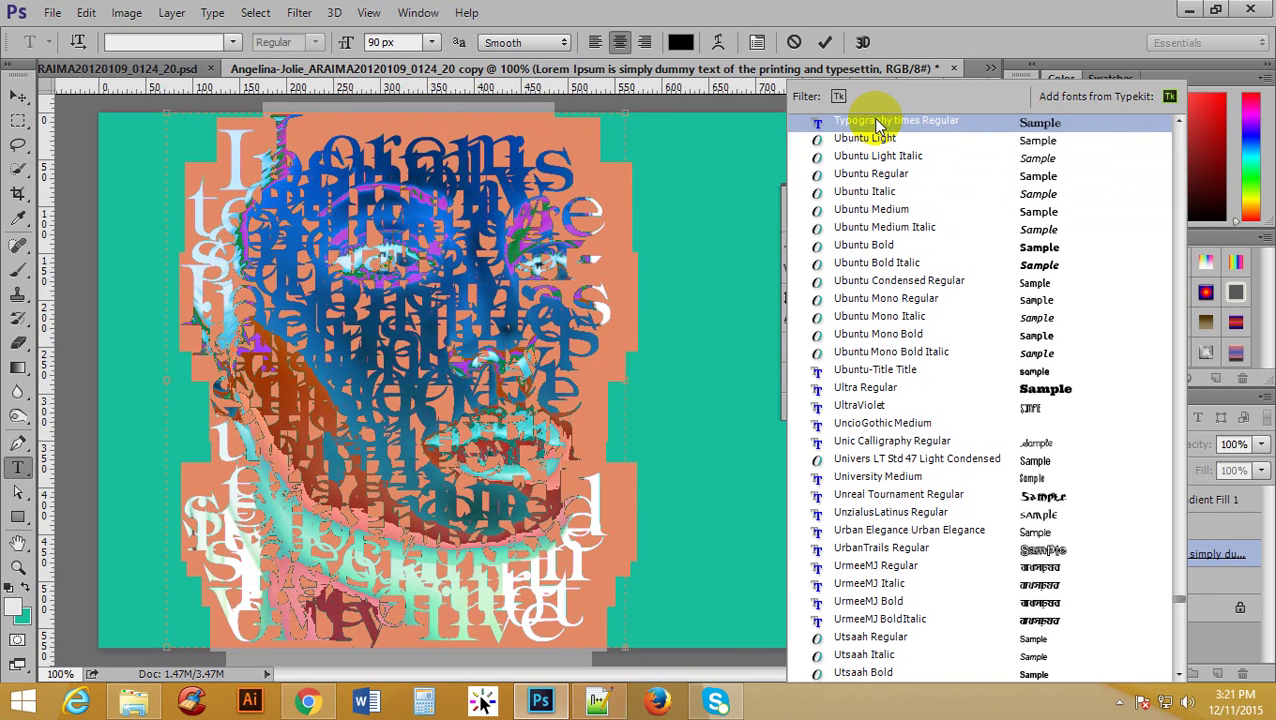
pyautogui.click(877, 124)
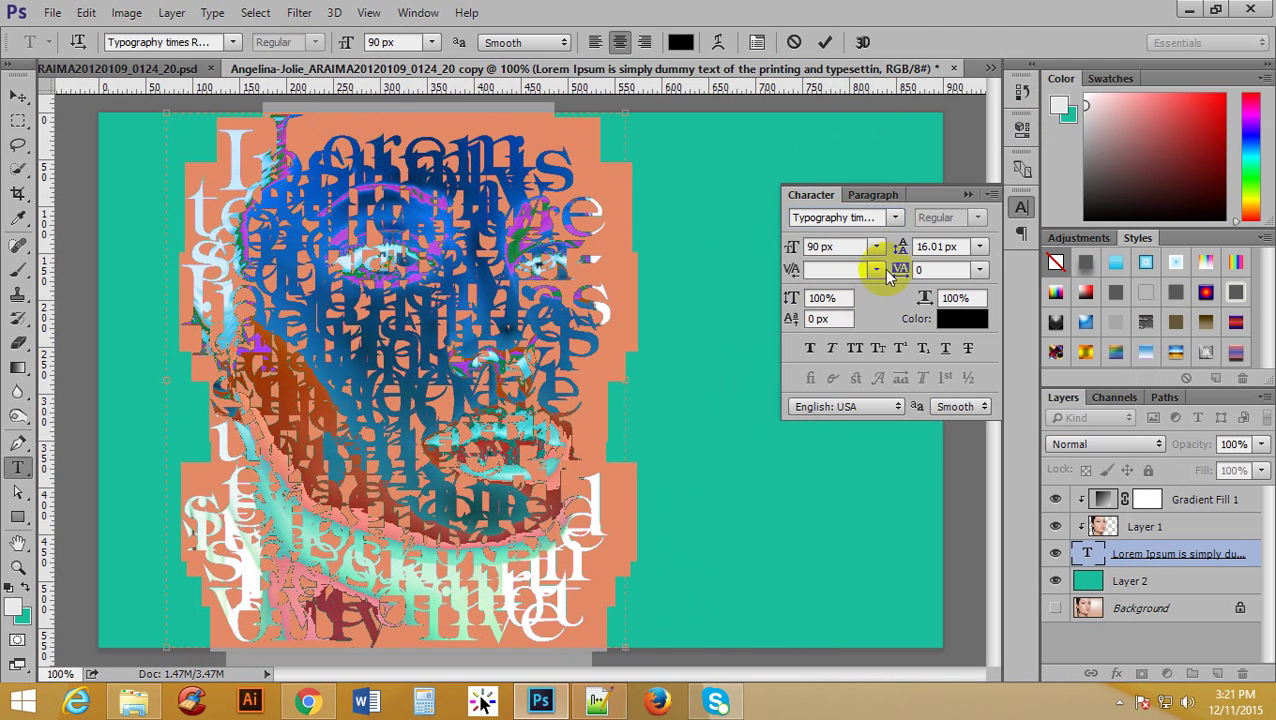
# Set the Lorem Ipsum text's leading to 19.01 px and its font size to 103 px, and commit the text edit
pyautogui.moveTo(902, 247); pyautogui.dragTo(899, 262)
pyautogui.moveTo(796, 250); pyautogui.dragTo(810, 253)
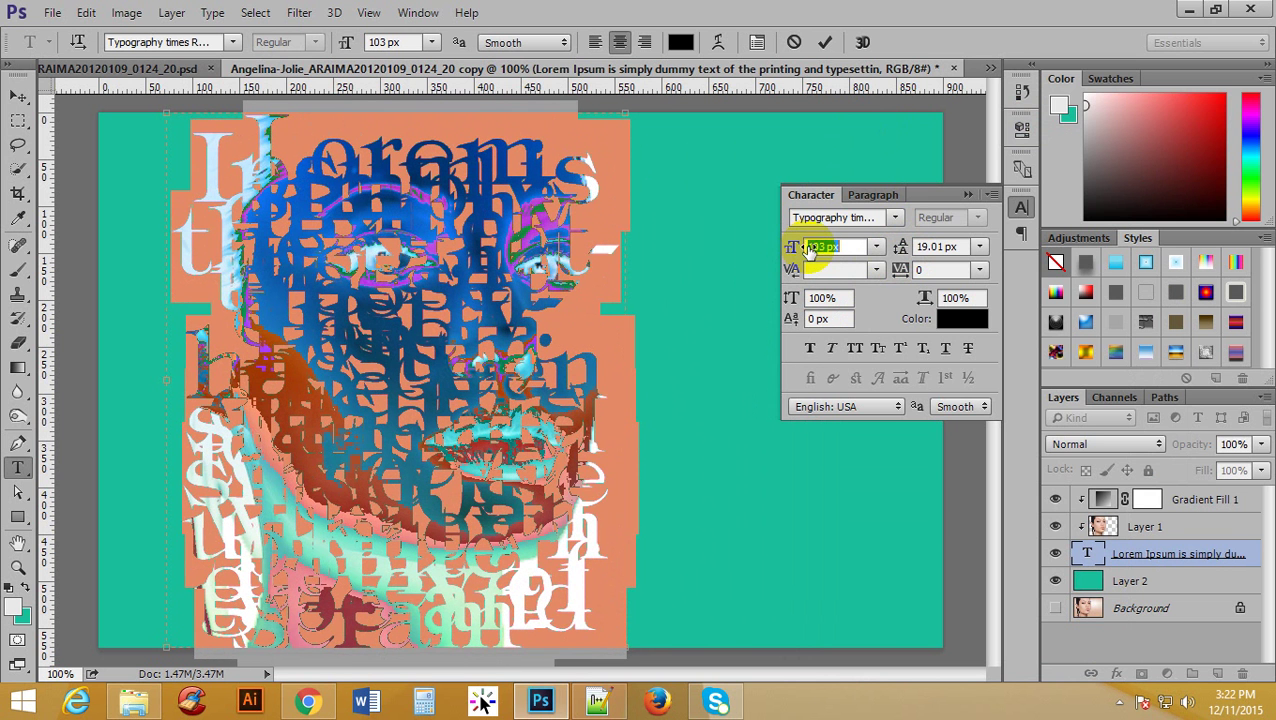
pyautogui.click(825, 42)
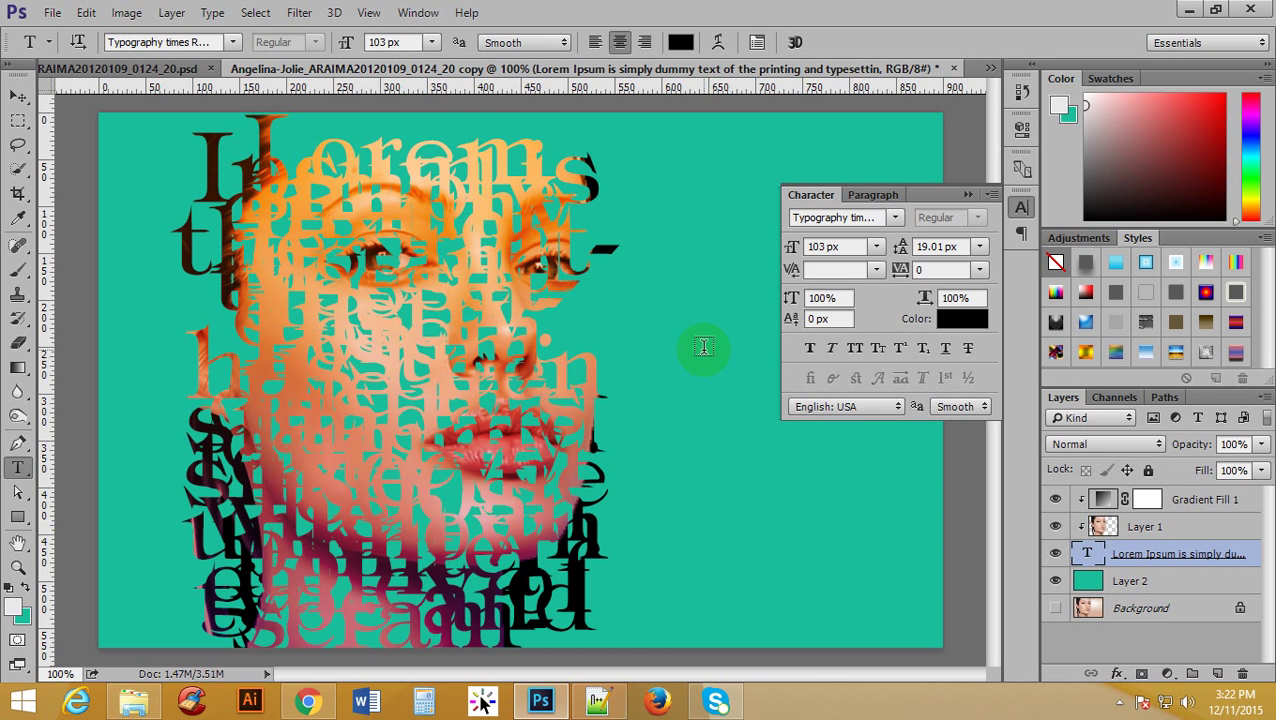
# Add a Black & White adjustment layer with the Default preset directly above Layer 1 and switch to the Move tool
pyautogui.click(1210, 526)
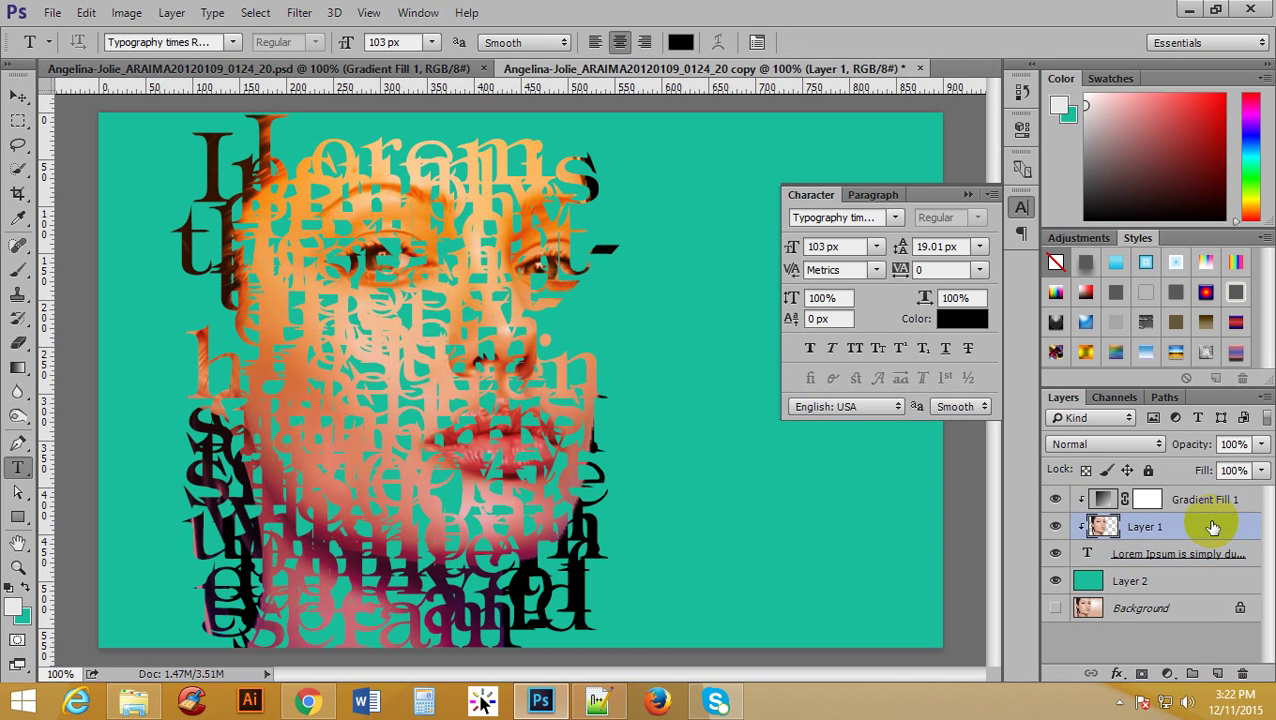
pyautogui.click(1167, 673)
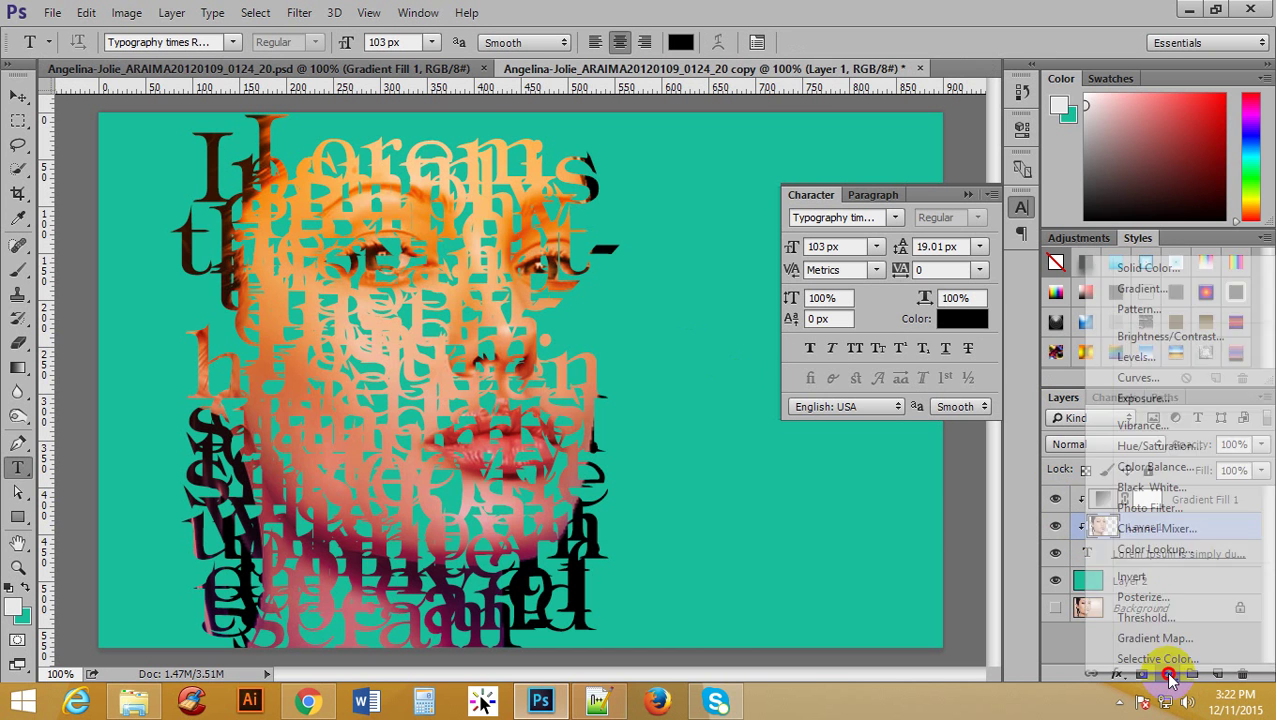
pyautogui.click(1188, 487)
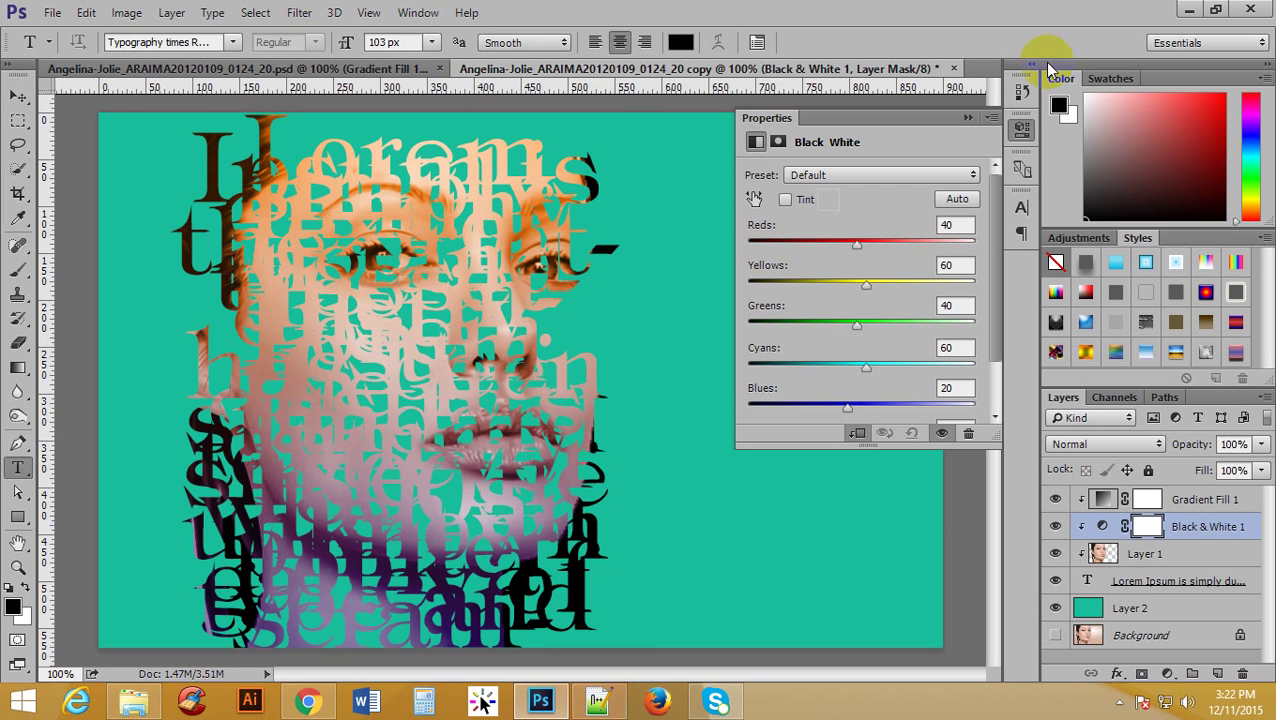
pyautogui.click(967, 118)
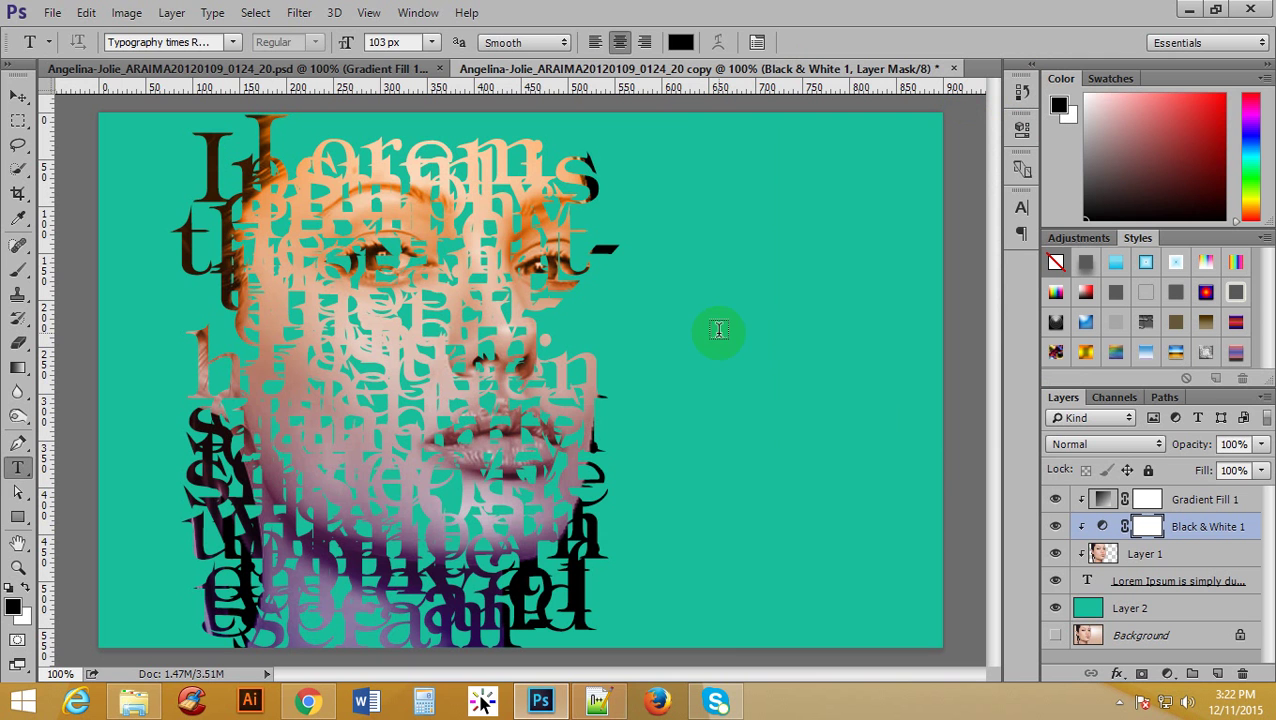
pyautogui.click(16, 96)
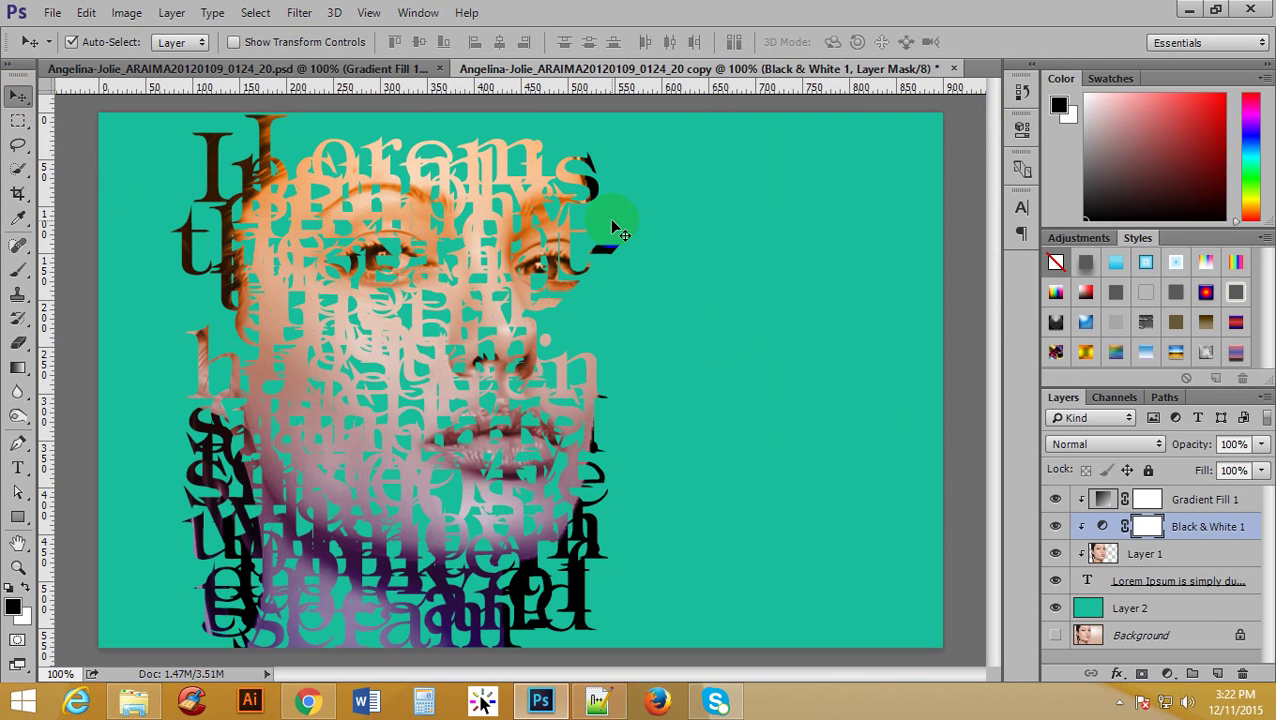